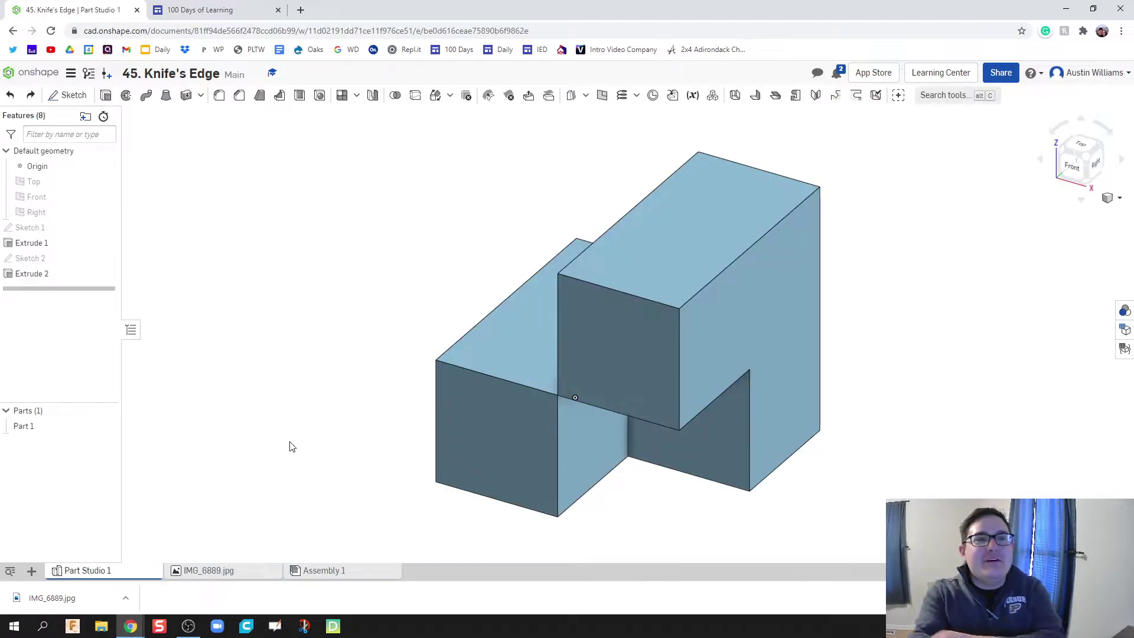
- Rename the document to "46. Knife's Edge"
click(134, 73)
click(152, 80)
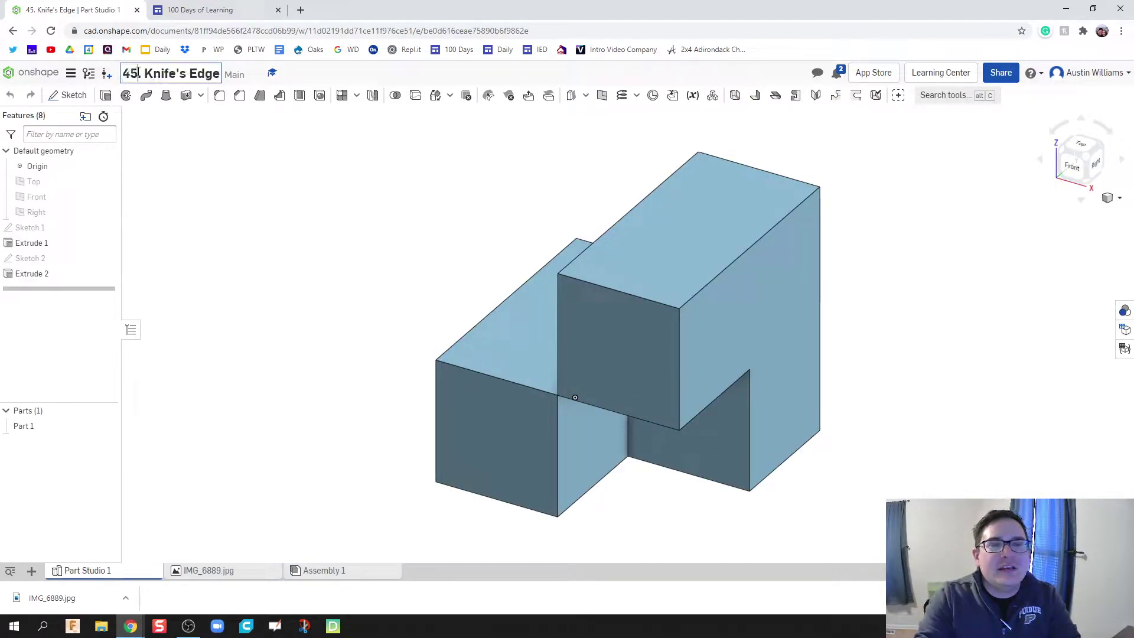
key(BackSpace)
text(6)
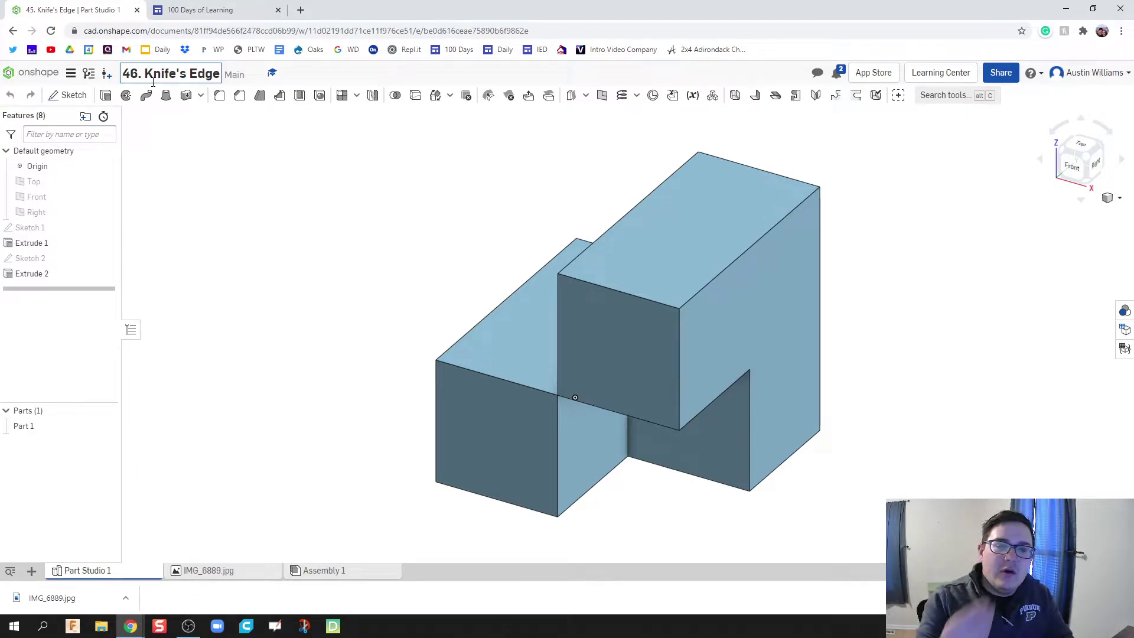
click(291, 435)
- Compare the finished block model in Part Studio 1 with the reference photo IMG_6889.jpg
right_drag(291, 435, 318, 430)
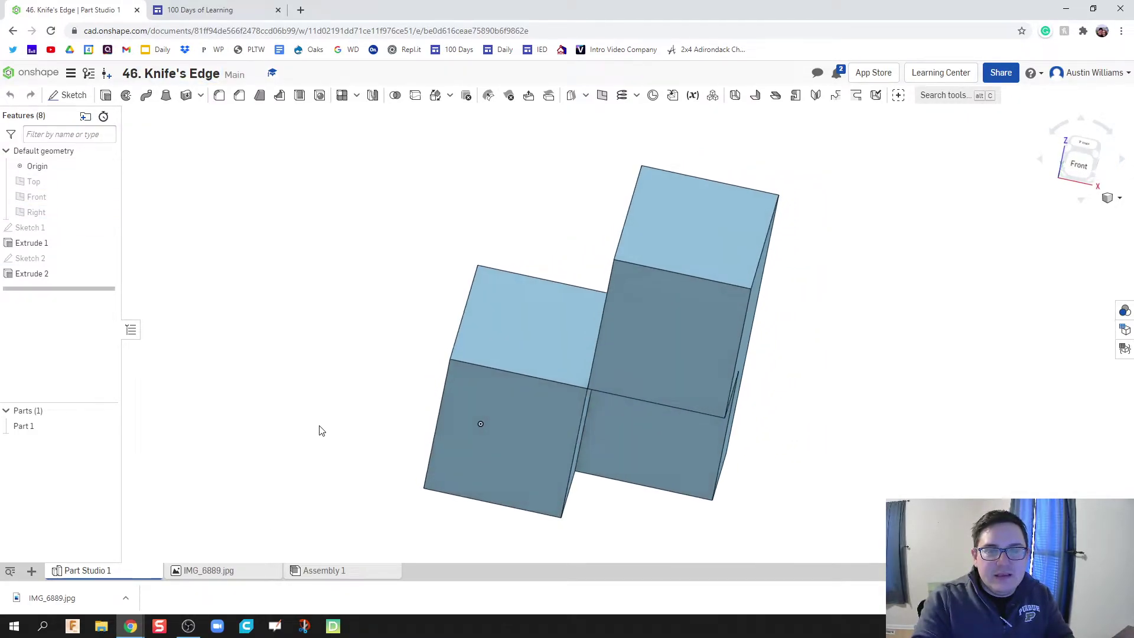
click(208, 571)
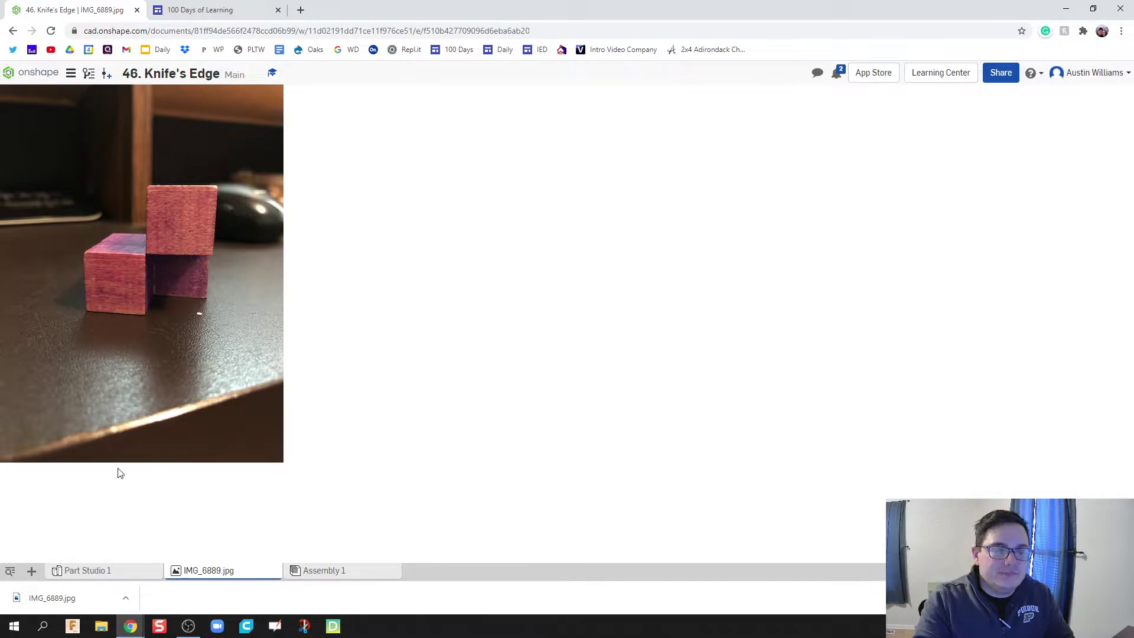
click(118, 571)
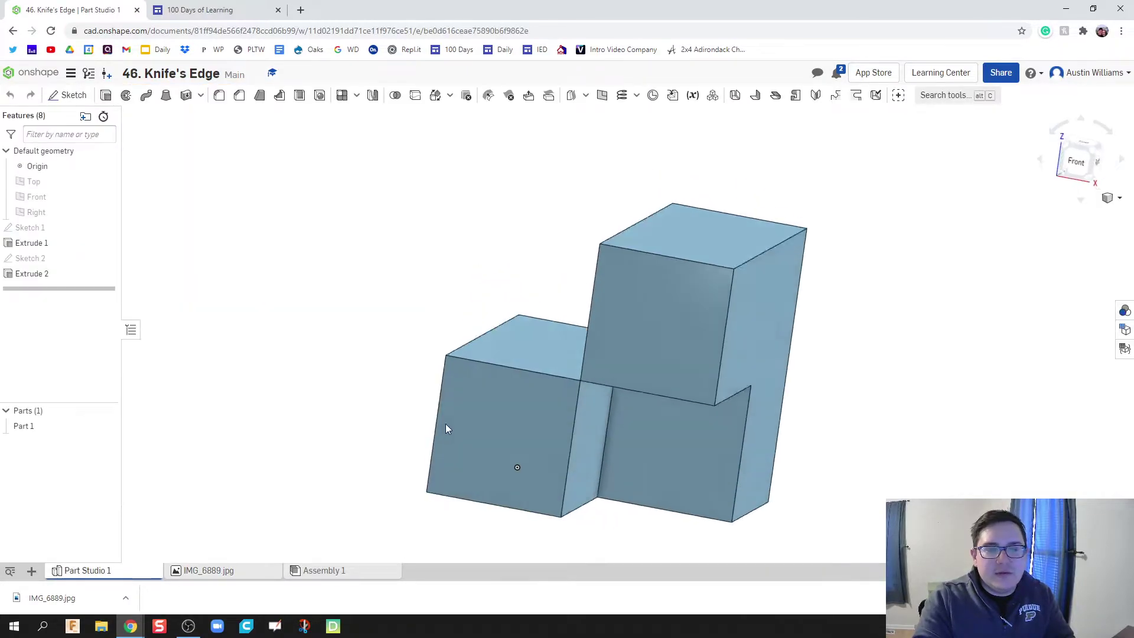
right_drag(445, 423, 441, 423)
middle_drag(405, 430, 321, 410)
right_drag(321, 410, 300, 386)
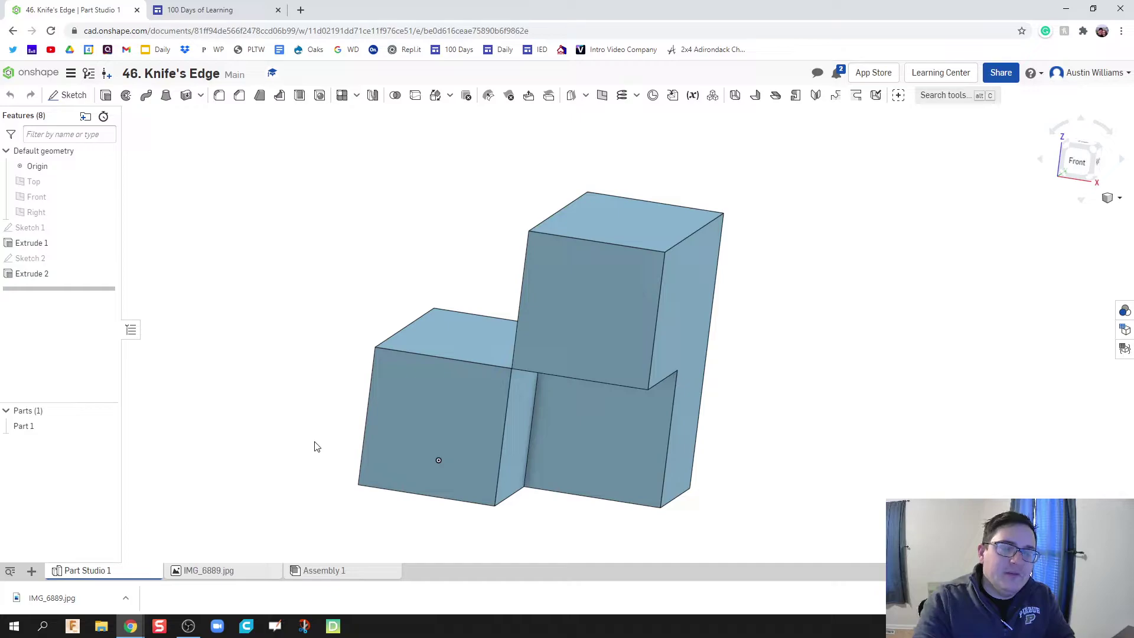
- Create a new Part Studio and start a sketch on its Top plane
click(31, 570)
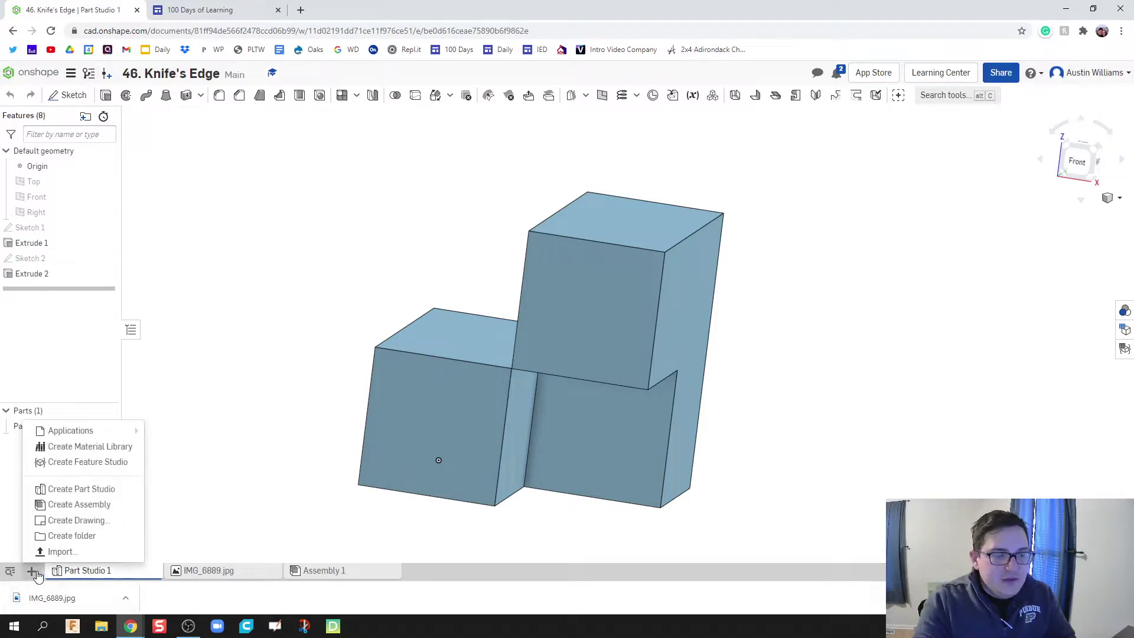
click(71, 490)
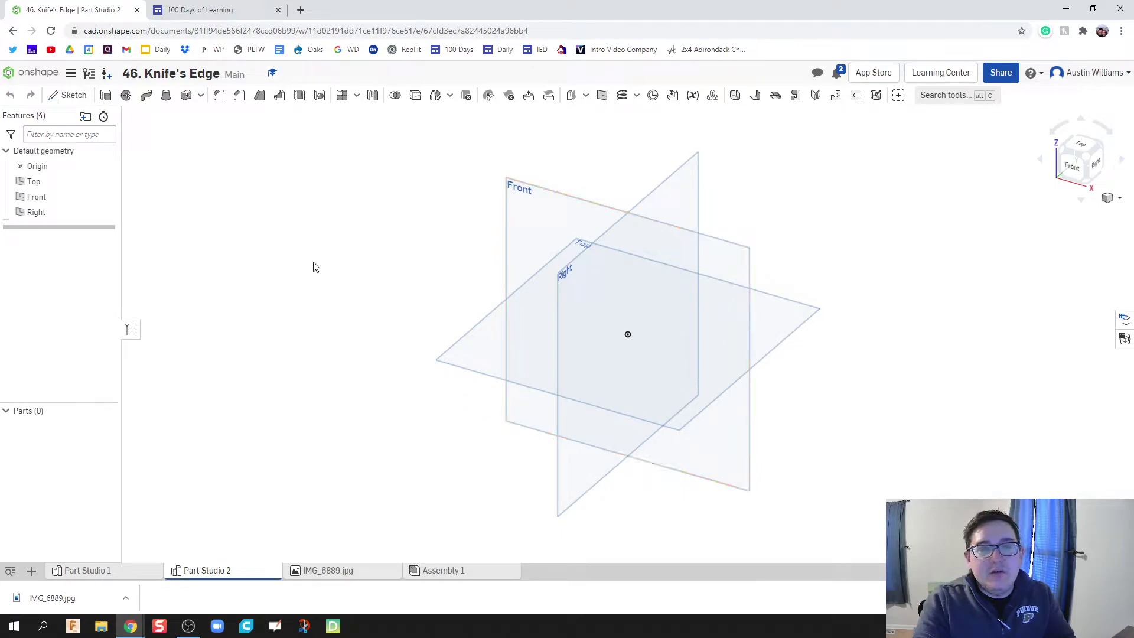
right_click(471, 354)
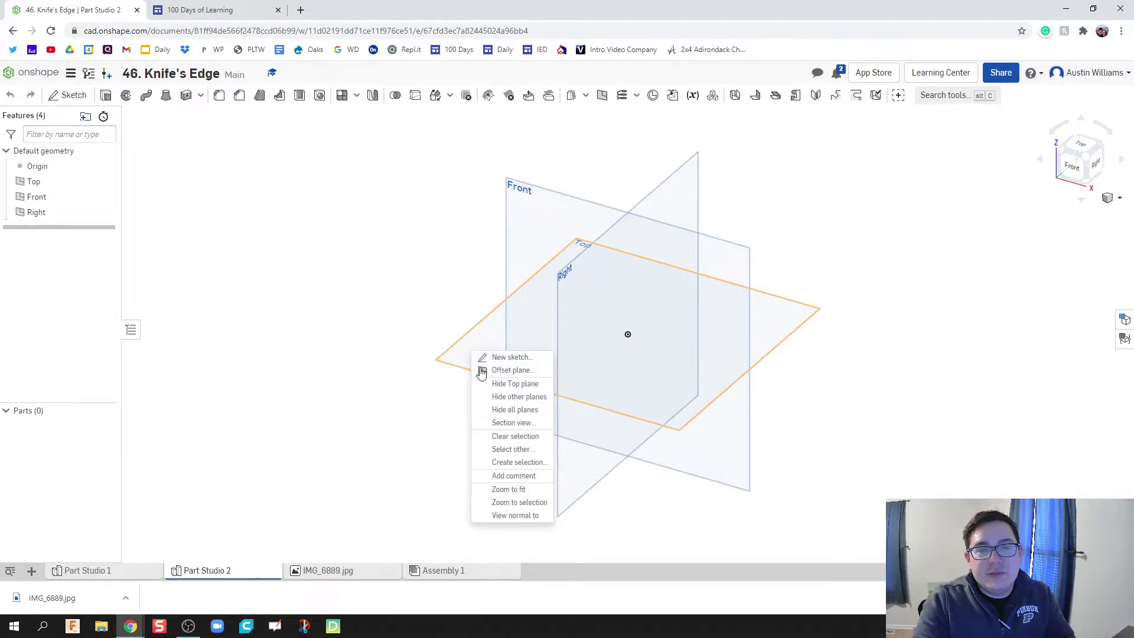
click(511, 512)
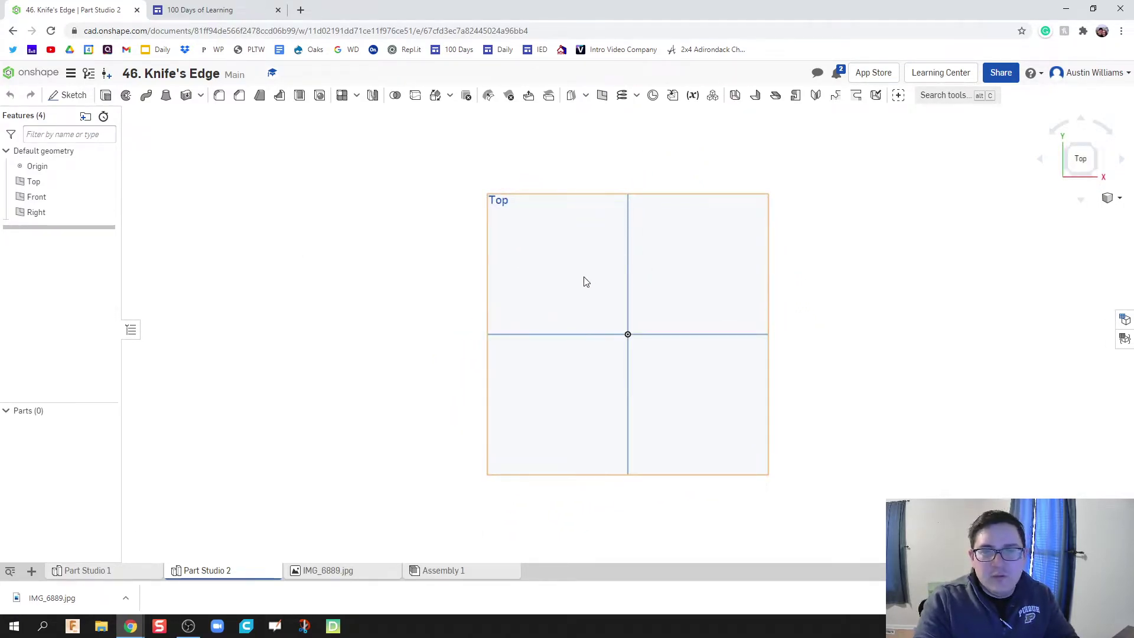
click(579, 299)
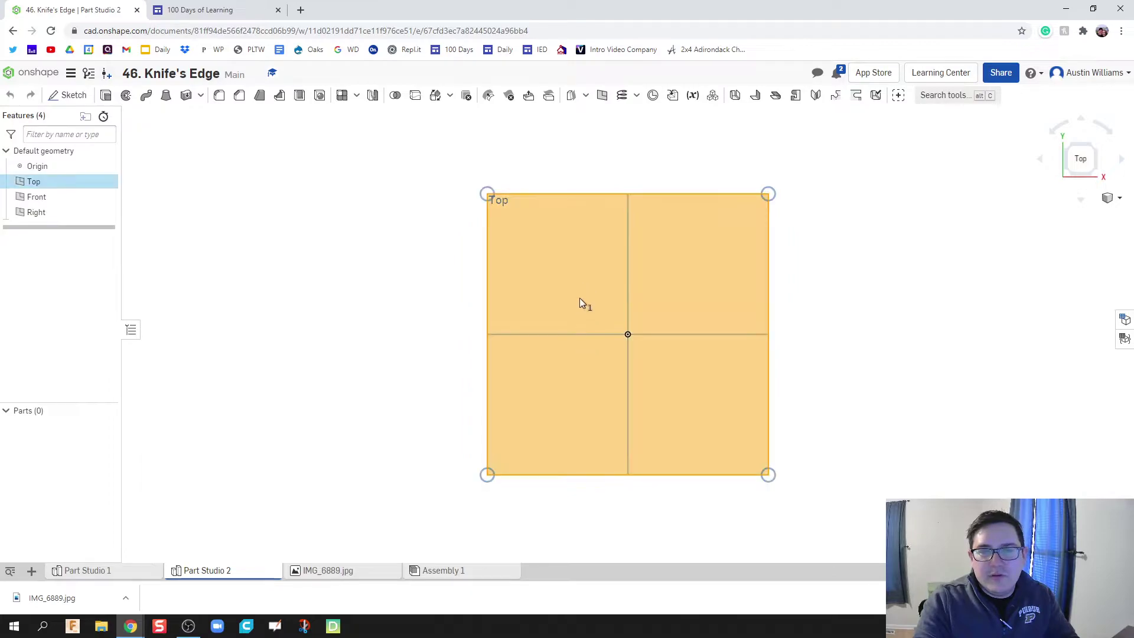
click(360, 259)
click(68, 95)
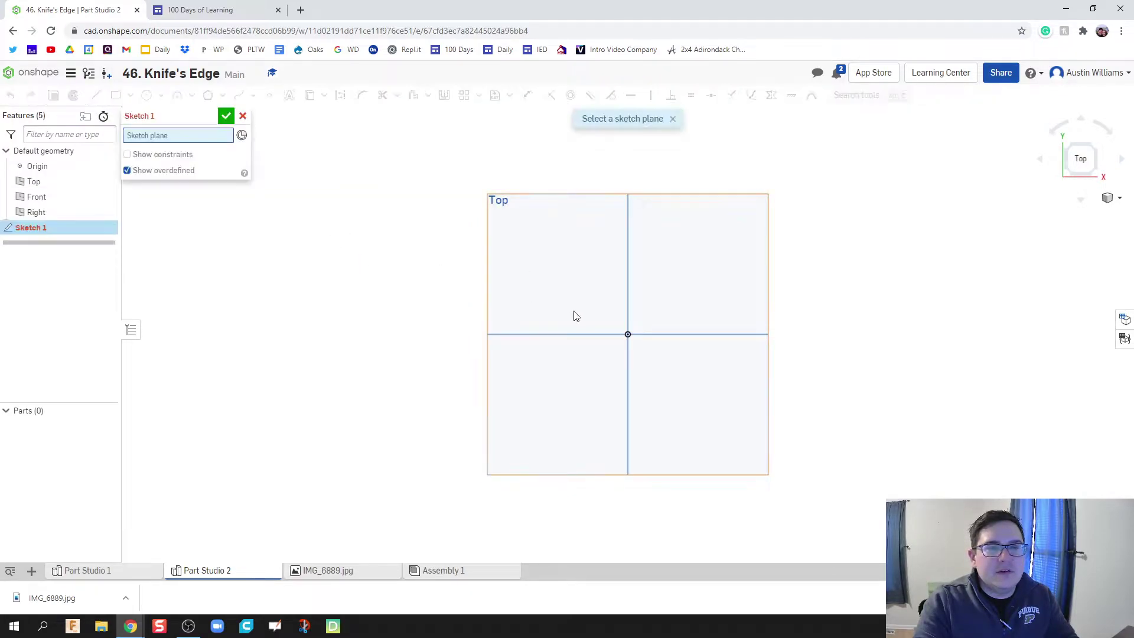
click(572, 307)
right_click(572, 307)
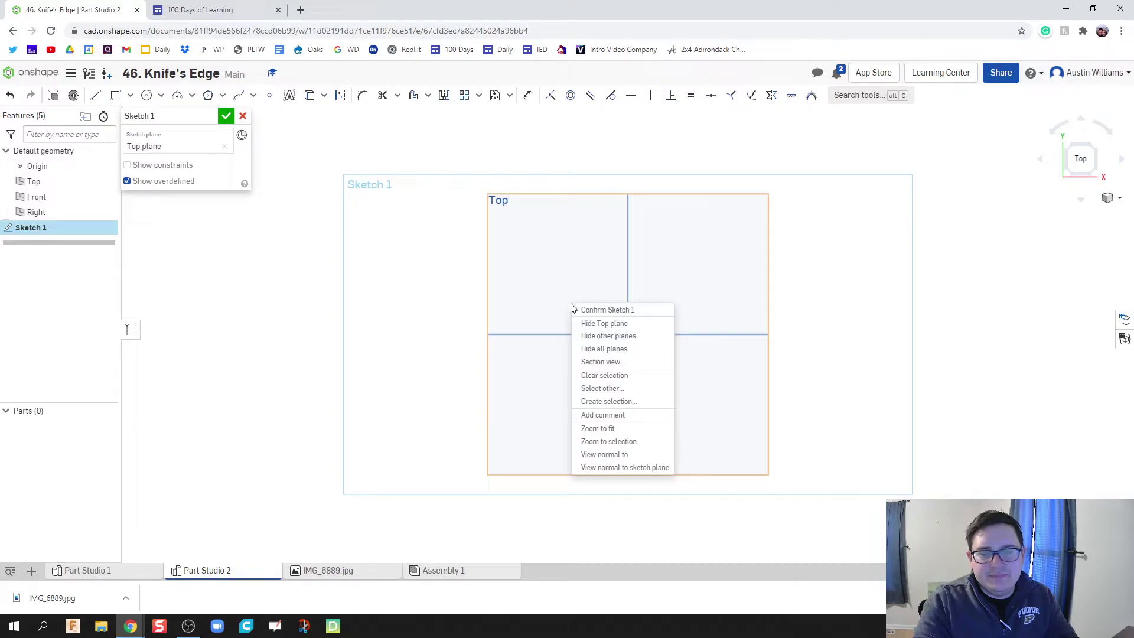
click(609, 454)
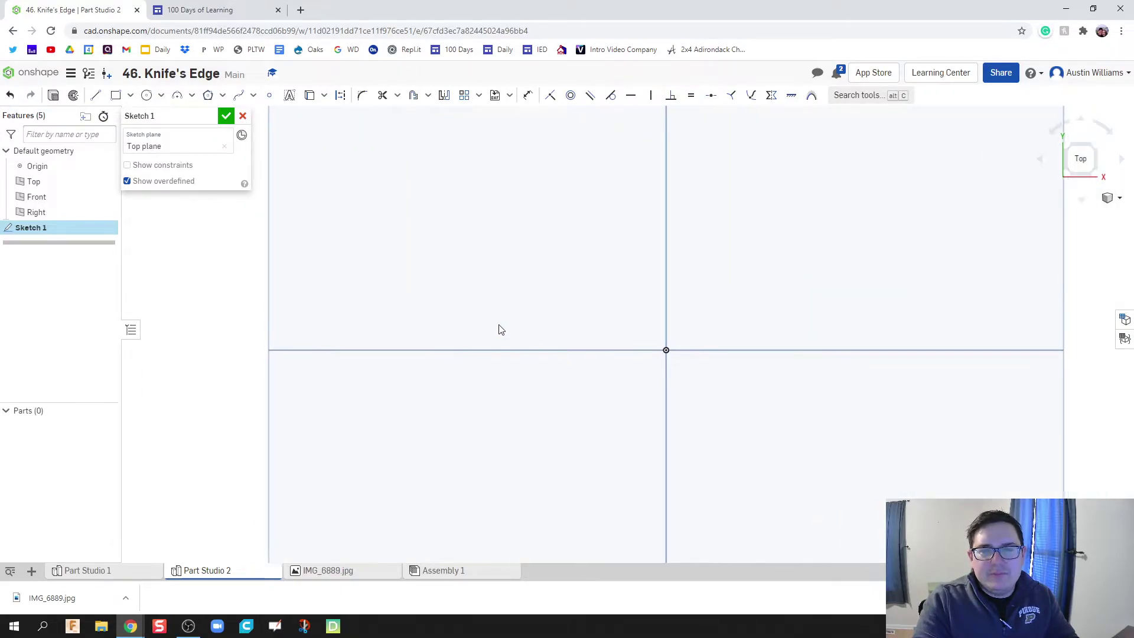
- Sketch a closed six-sided L-shaped outline around the origin with the Line tool, about 2.64 in wide and 2.3 in tall
key(l)
click(497, 245)
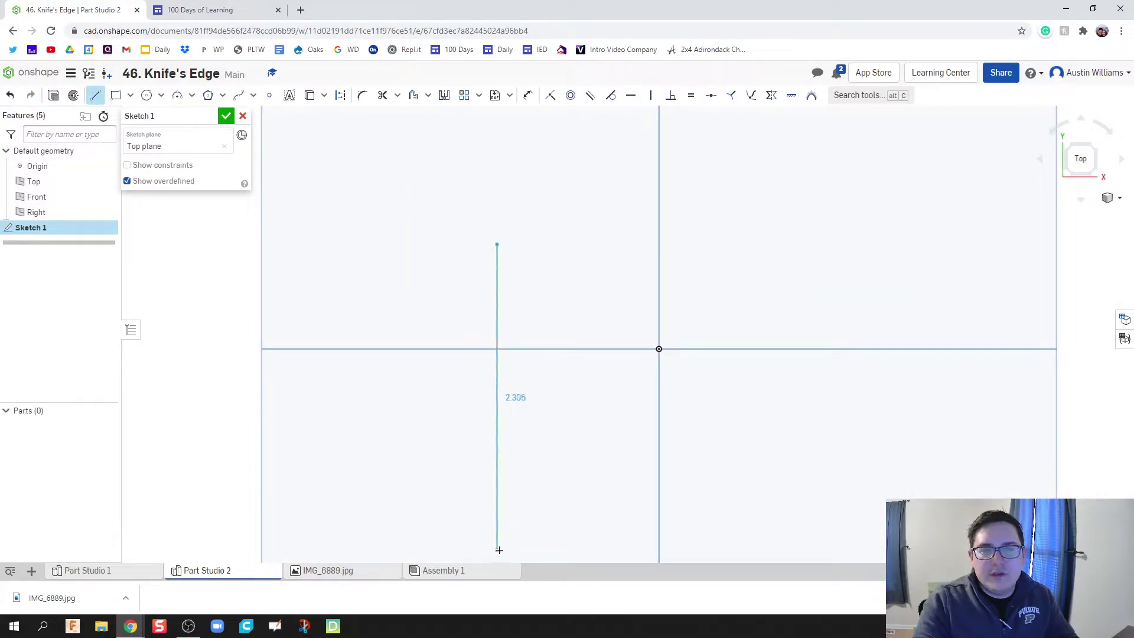
click(496, 550)
click(650, 549)
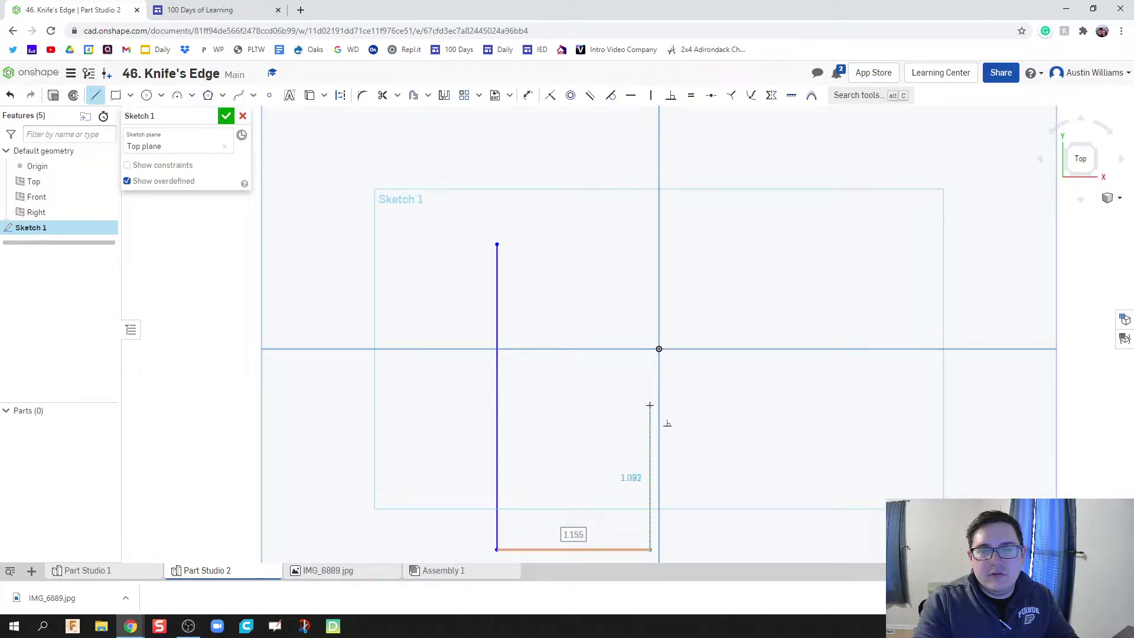
click(651, 405)
click(846, 405)
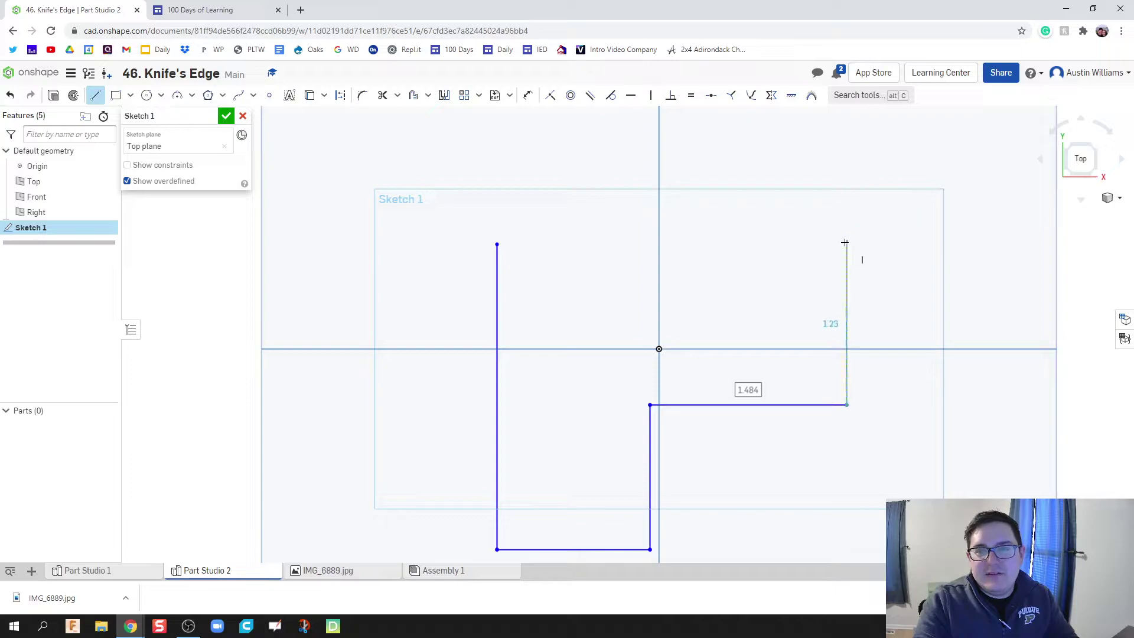
click(845, 245)
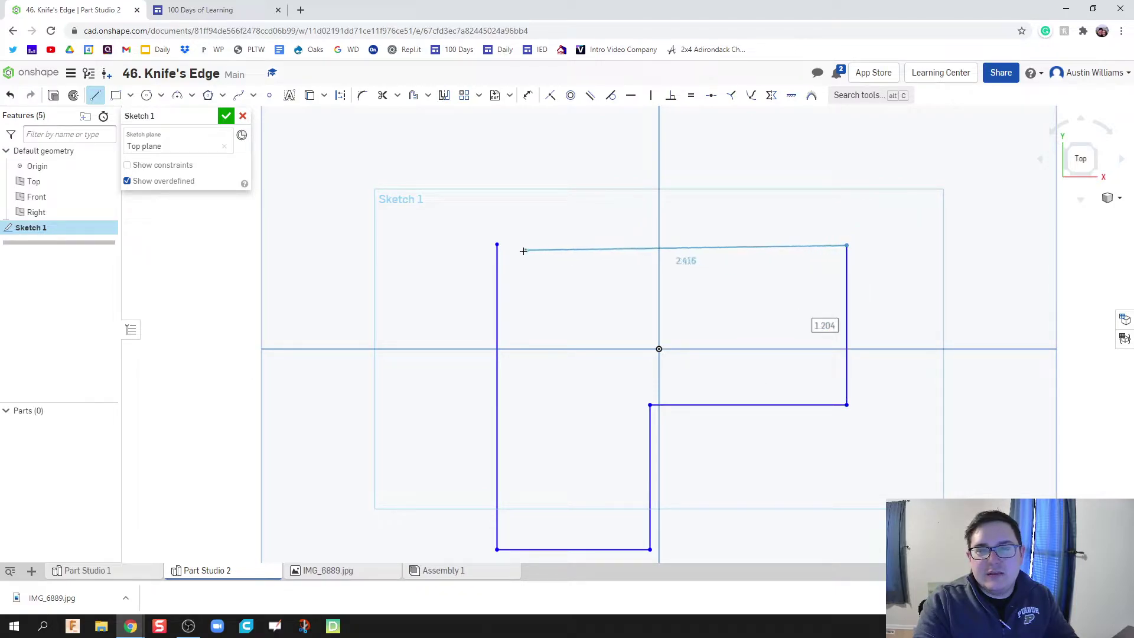
click(494, 245)
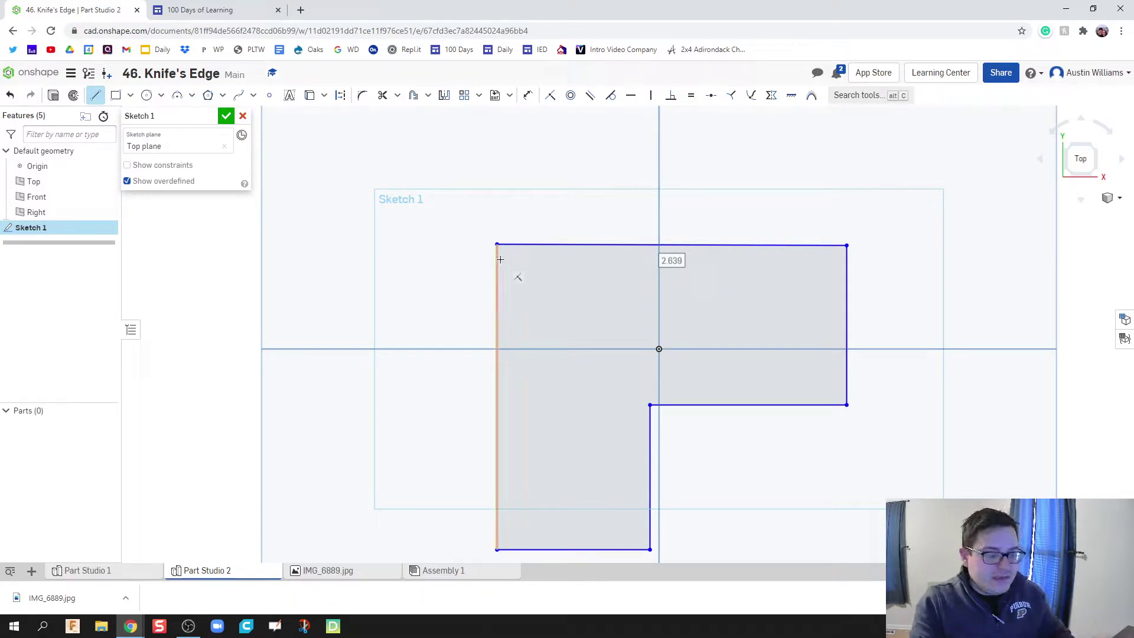
- Dimension the long upper edge of the L-shaped outline and set it to 1 in
key(d)
click(628, 244)
click(629, 214)
key(Return)
key(Escape)
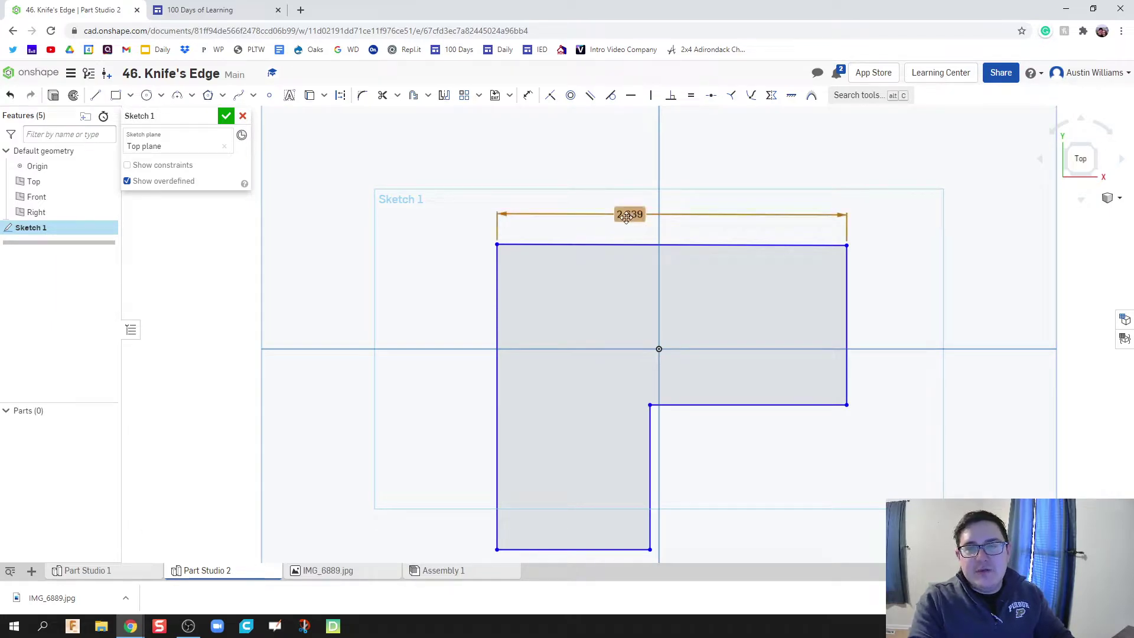
double_click(626, 216)
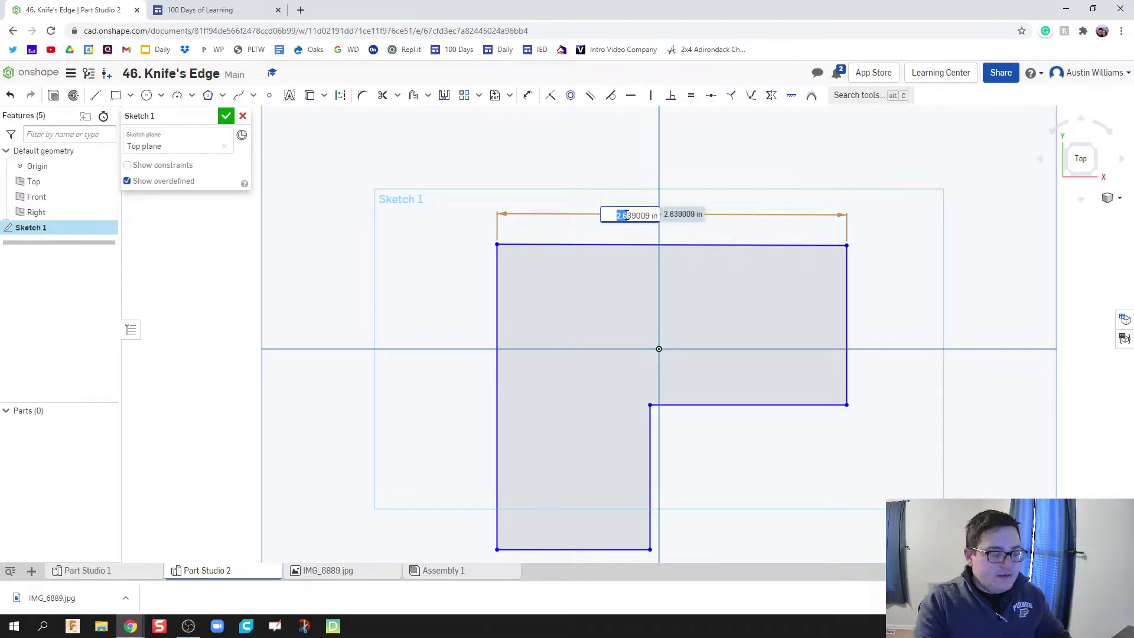
drag(627, 215, 657, 215)
text(1)
key(Return)
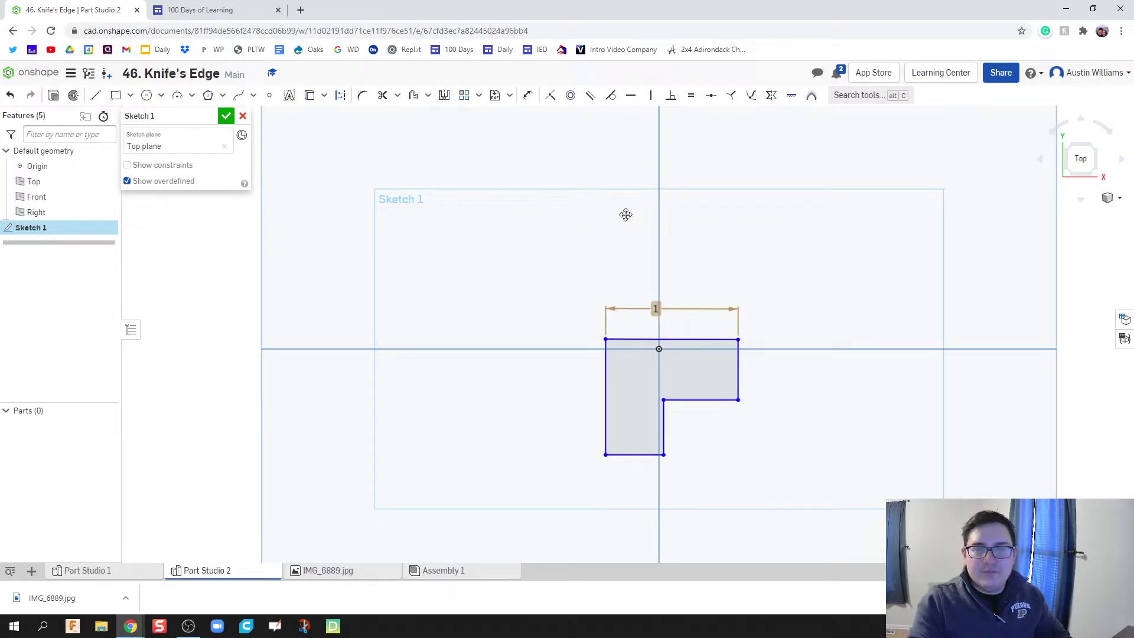
- Dimension the long left edge of the L-shaped outline at 1 in
scroll(629, 376, up, 3)
scroll(634, 384, down, 1)
key(d)
click(602, 376)
click(553, 374)
text(1)
key(Return)
- Dimension the short bottom edge and the inner vertical edge of the L-shape at 0.5 in each
click(640, 490)
click(635, 522)
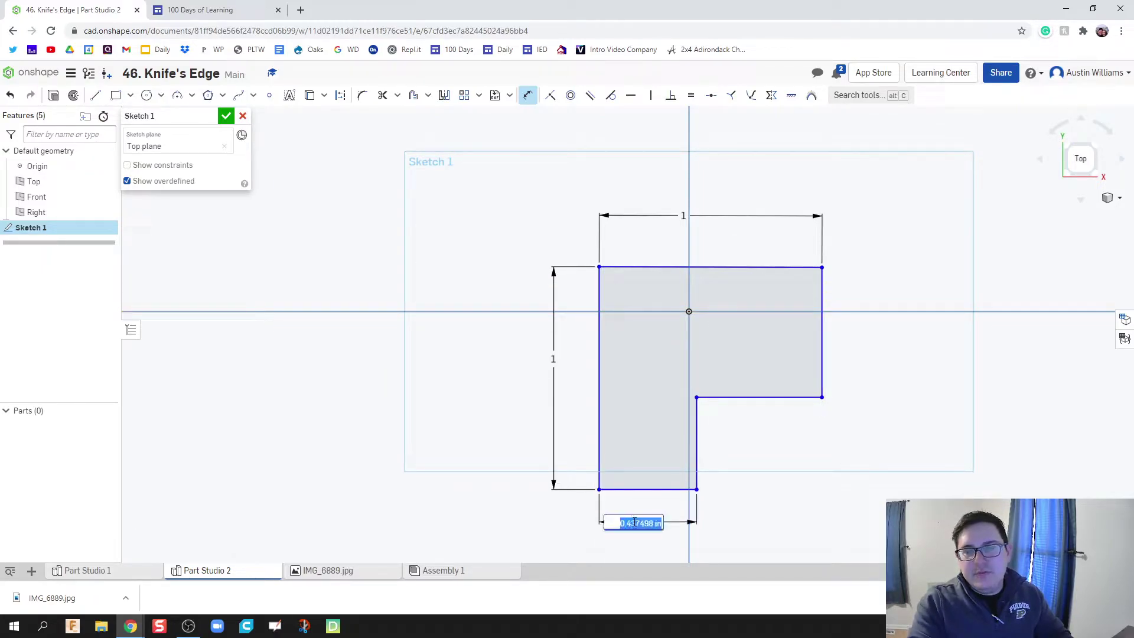
text(.5)
key(Return)
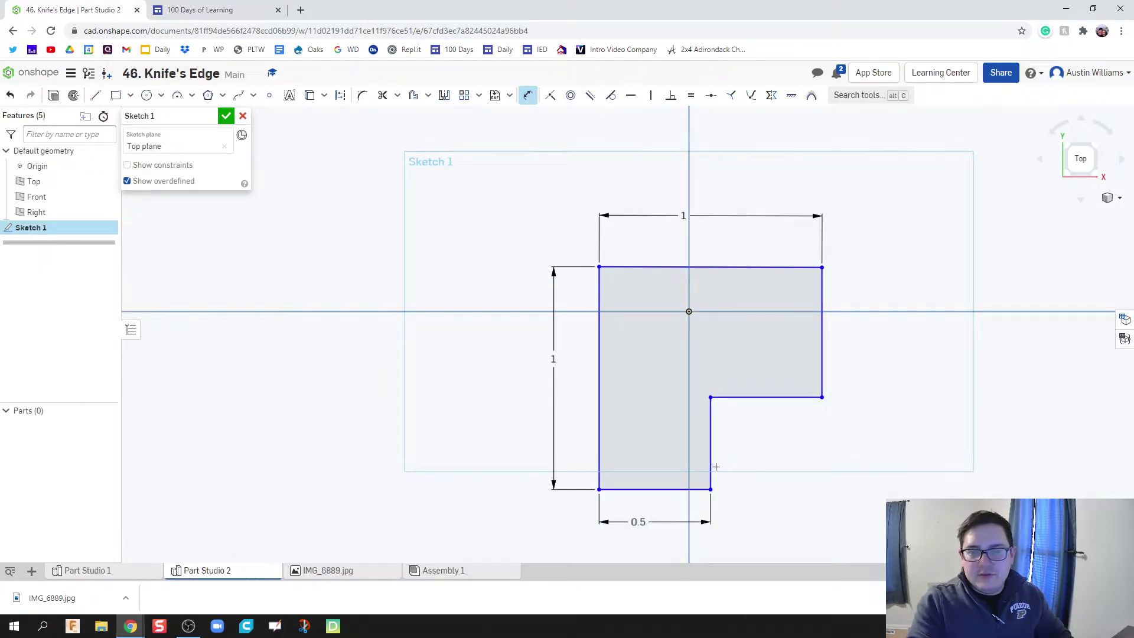
click(709, 452)
click(753, 456)
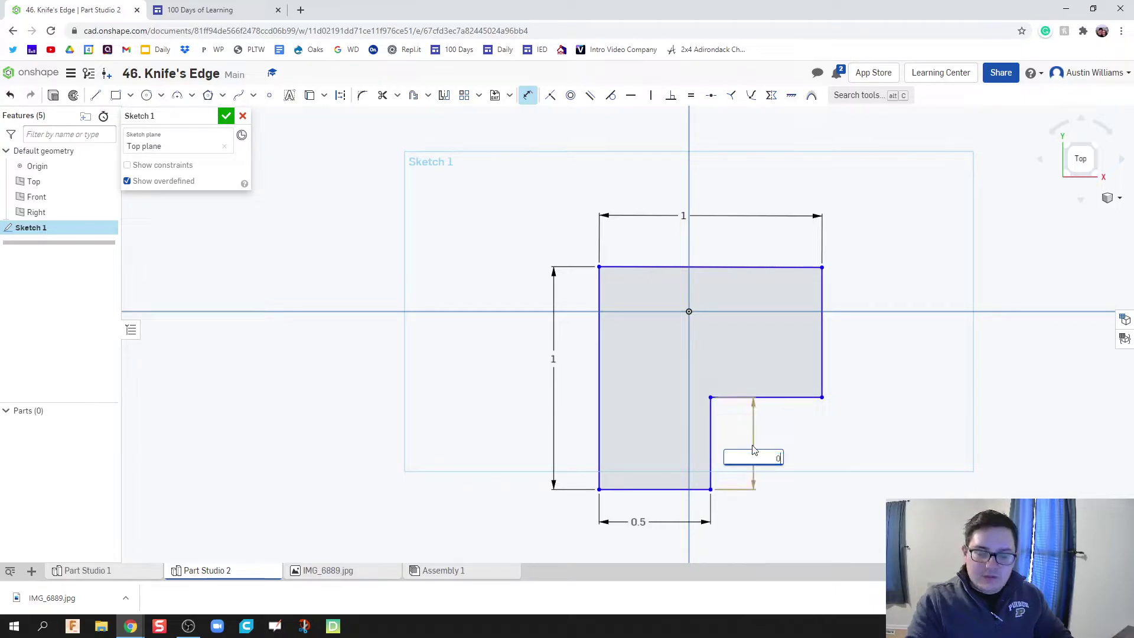
key(Return)
text(.5)
key(Return)
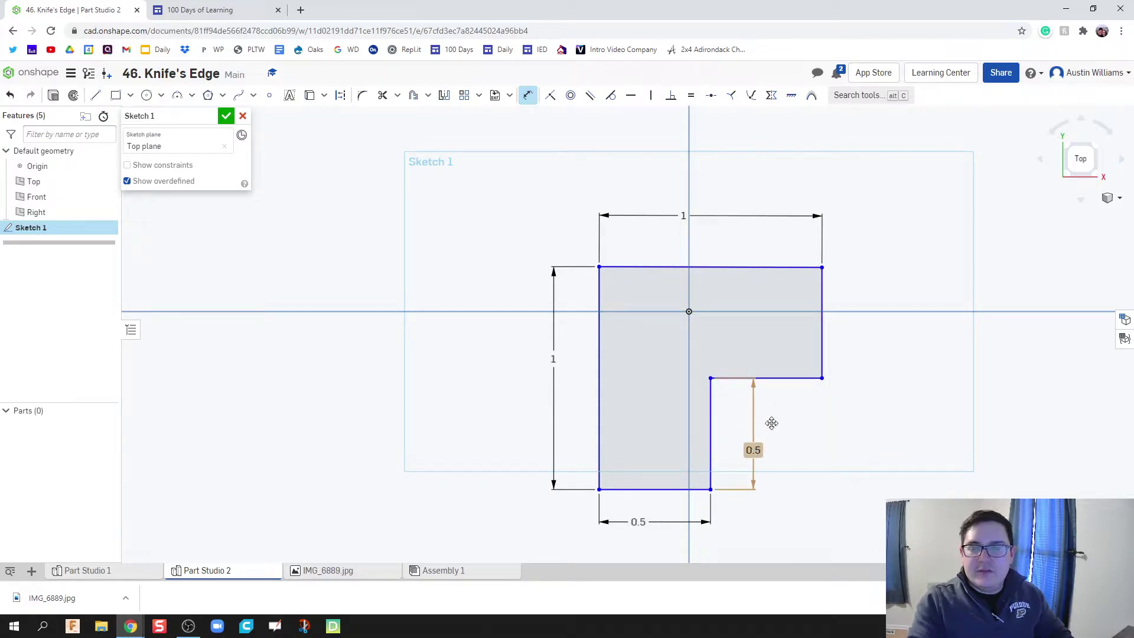
- Dimension the short right edge of the L-shape at 0.5 in and finish the sketch
click(822, 322)
click(900, 328)
text(.5)
key(Return)
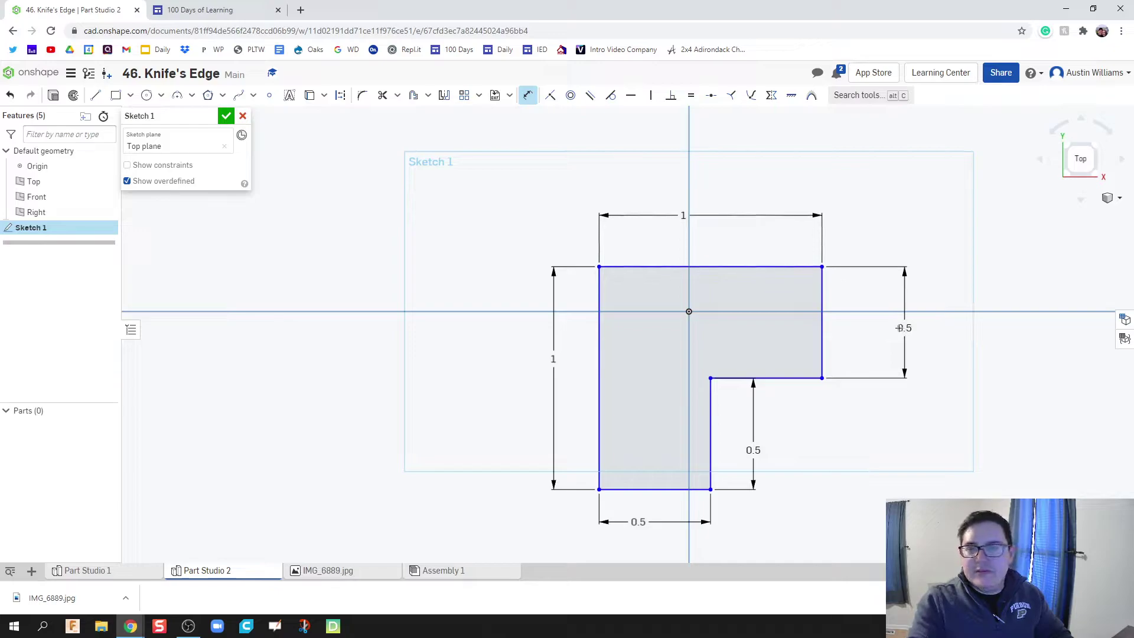
click(226, 116)
- Extrude the L-shaped sketch region as a new solid with a blind depth of 0.5 in
right_drag(389, 364, 372, 320)
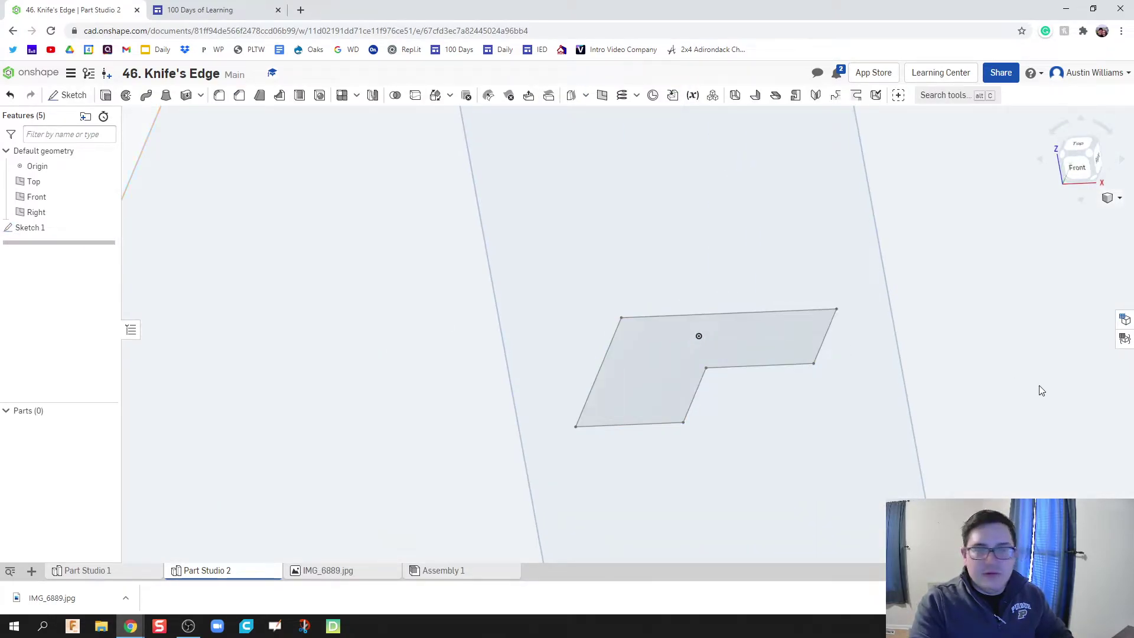
key(shift+e)
click(619, 343)
click(213, 216)
text(0.5)
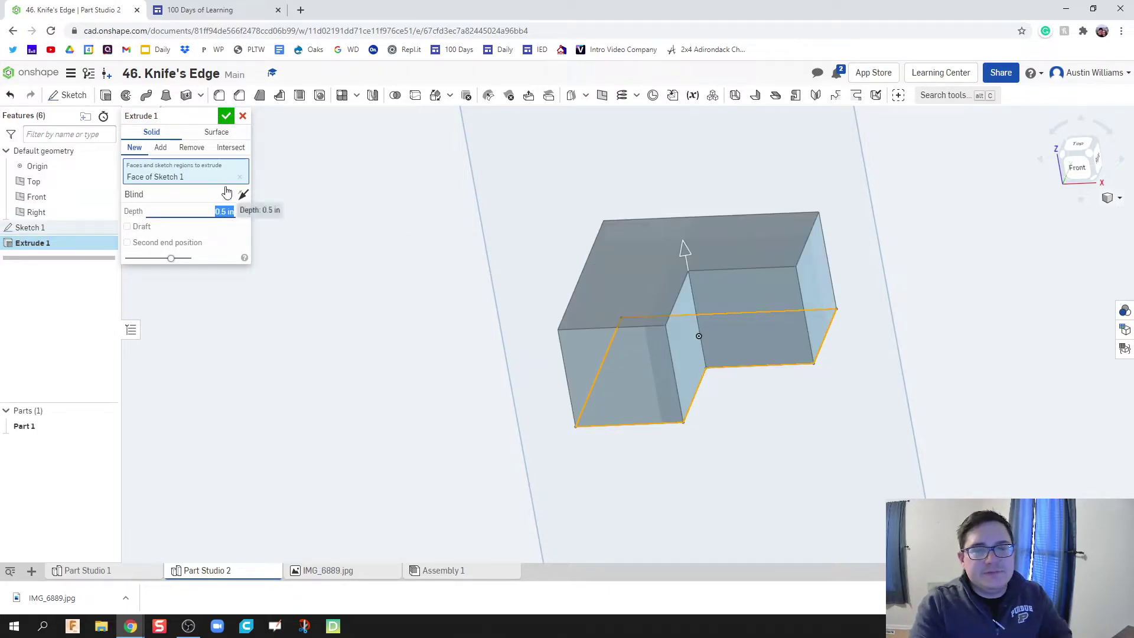
click(226, 116)
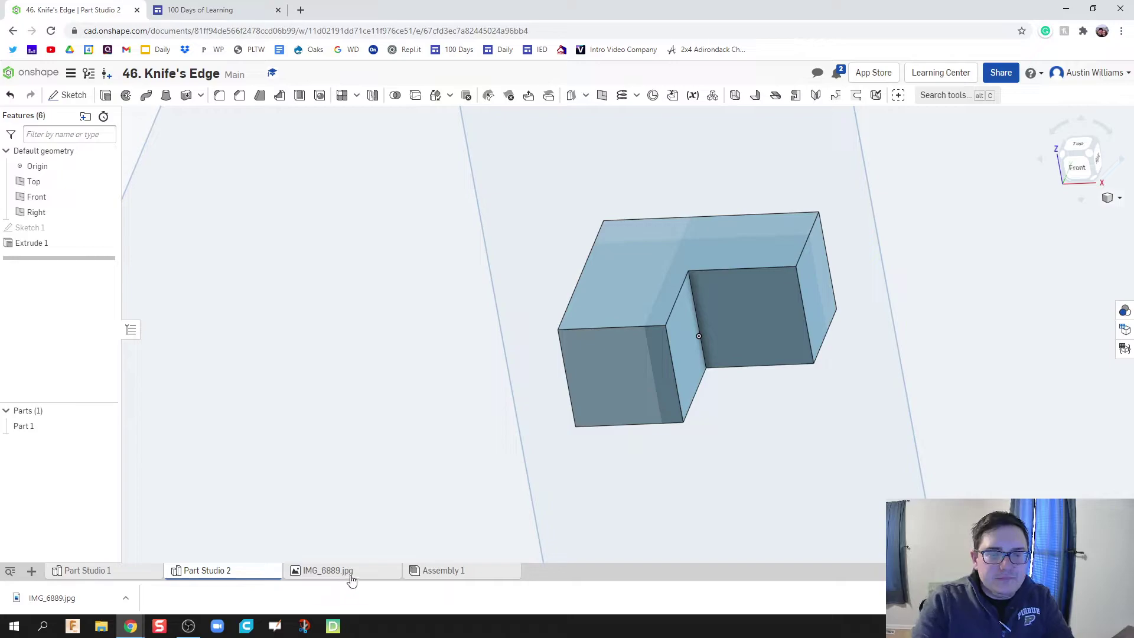
- Check the extruded part against the reference photo IMG_6889.jpg and hide the Top plane in Part Studio 2
click(328, 571)
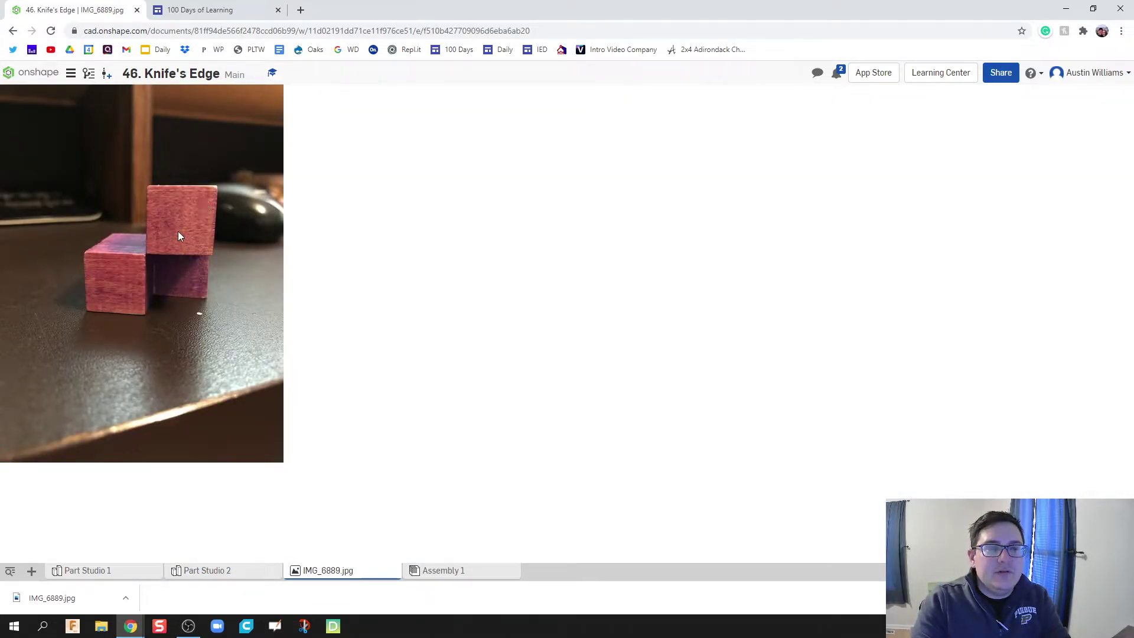
click(189, 571)
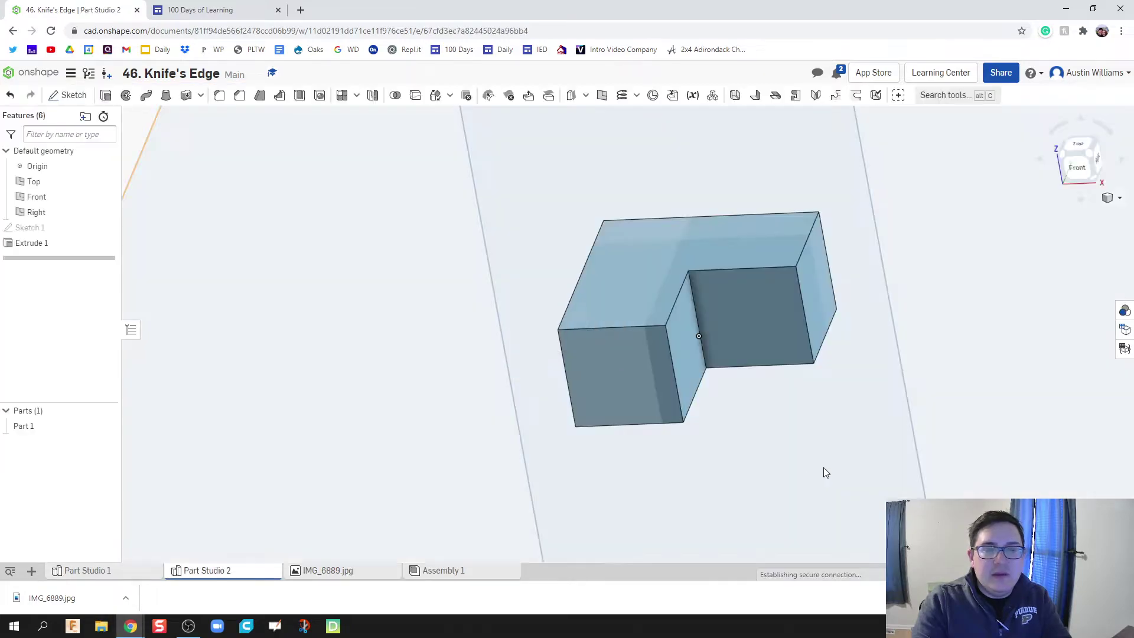
middle_drag(833, 472, 773, 495)
scroll(663, 480, down, 5)
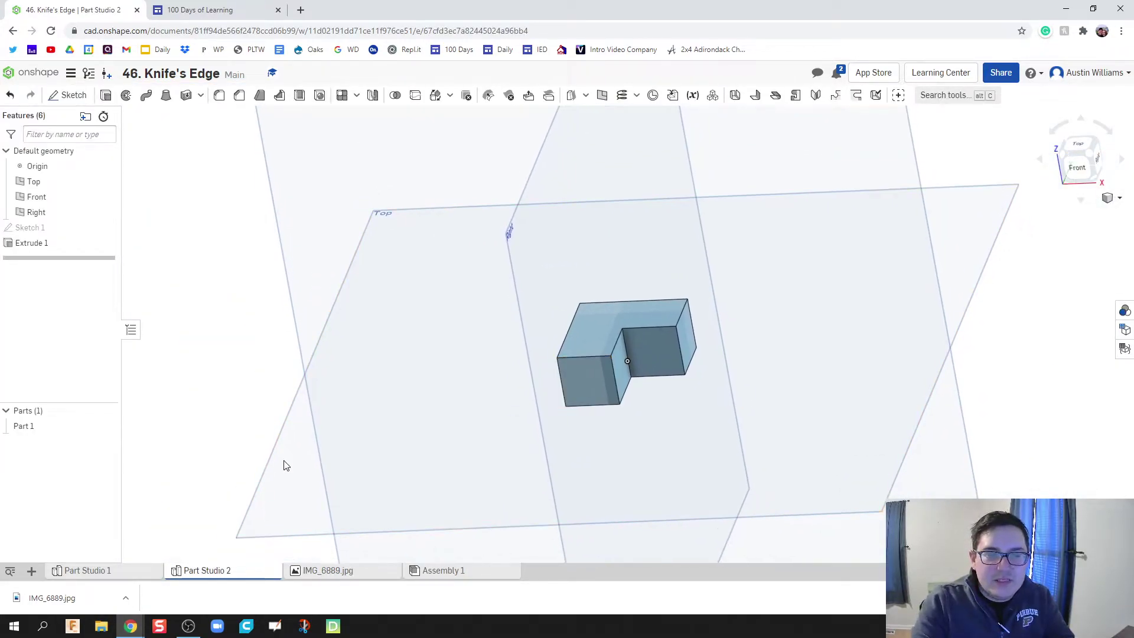
right_click(291, 467)
click(321, 454)
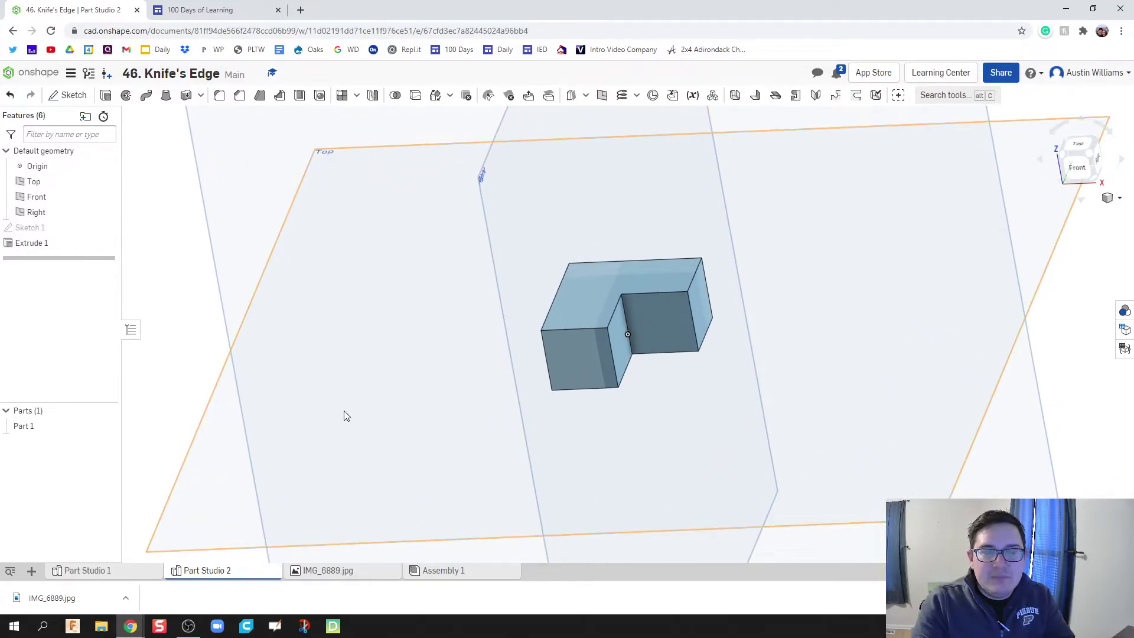
right_click(241, 462)
click(277, 449)
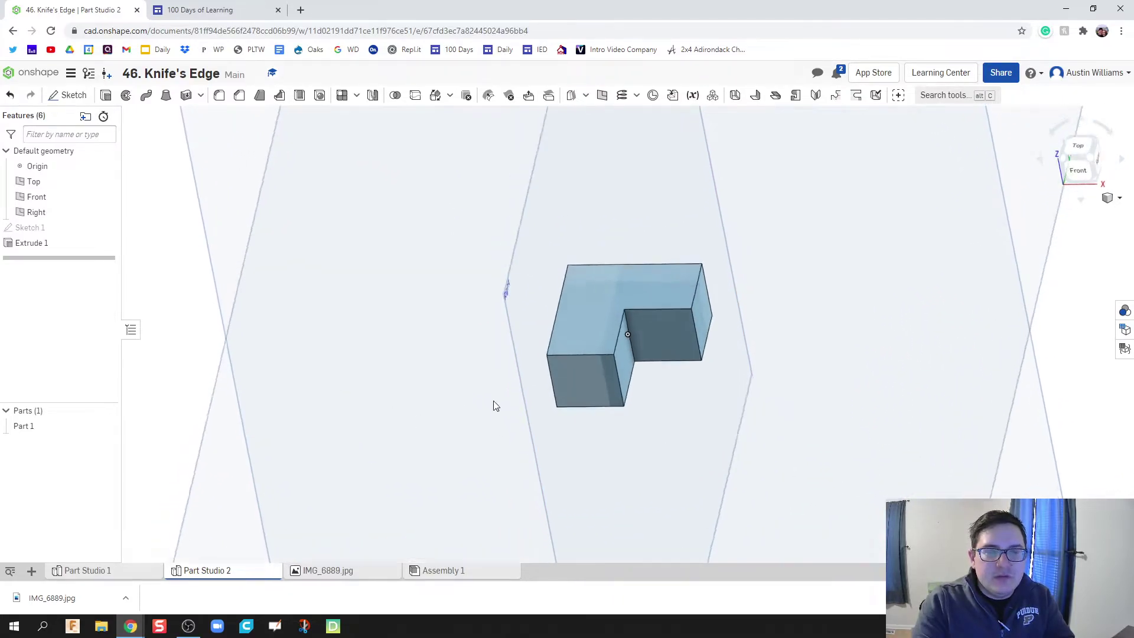
- Hide all the planes and start a sketch on the top face of the L-shaped part
right_click(876, 279)
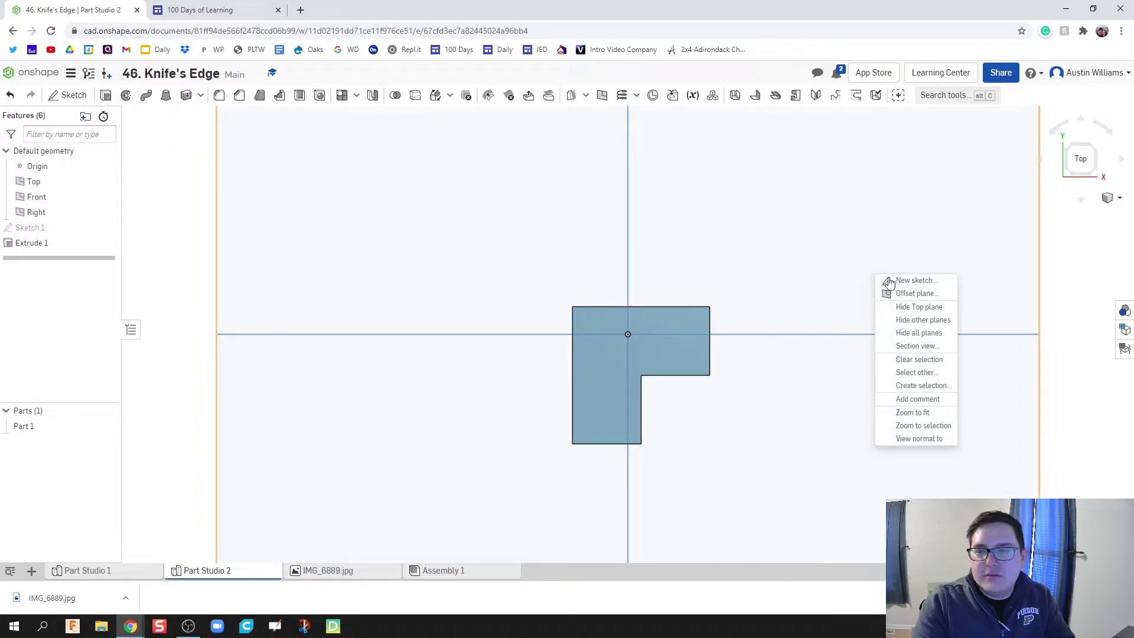
click(920, 333)
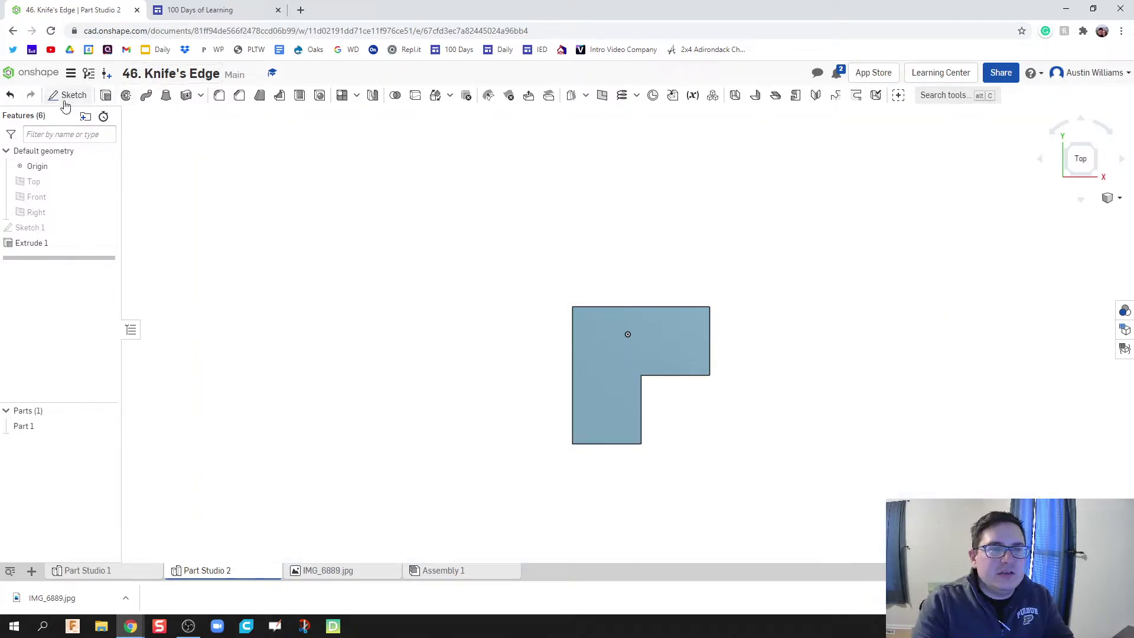
click(67, 95)
click(616, 361)
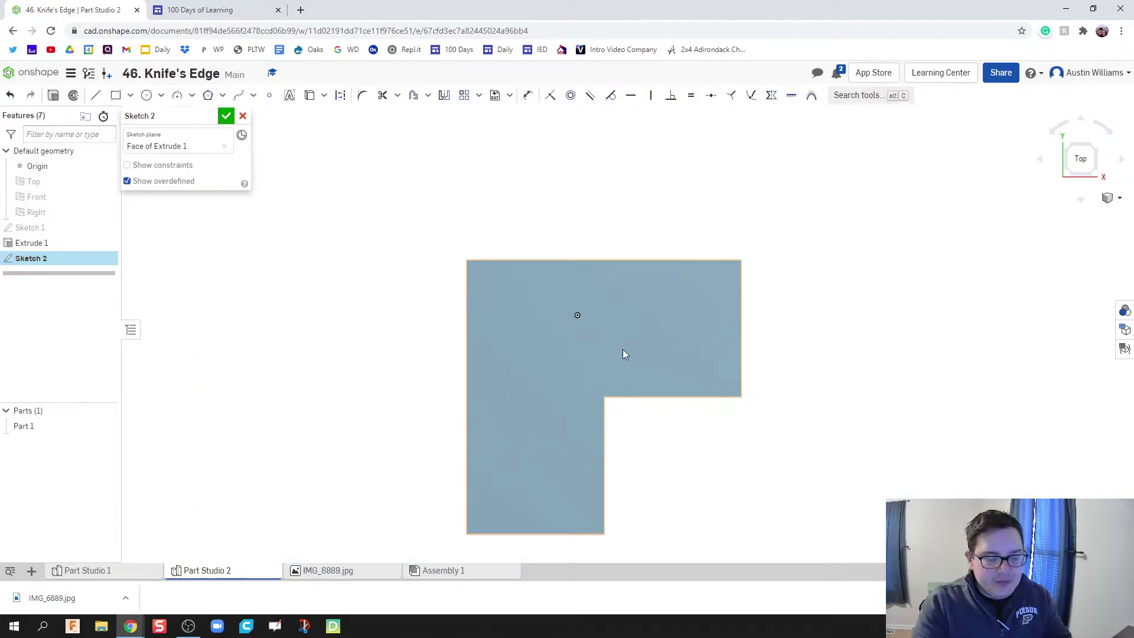
- Draw a closed 0.5 by 1 in rectangle with lines, covering the short arm and the open notch beside it, and finish the sketch
key(l)
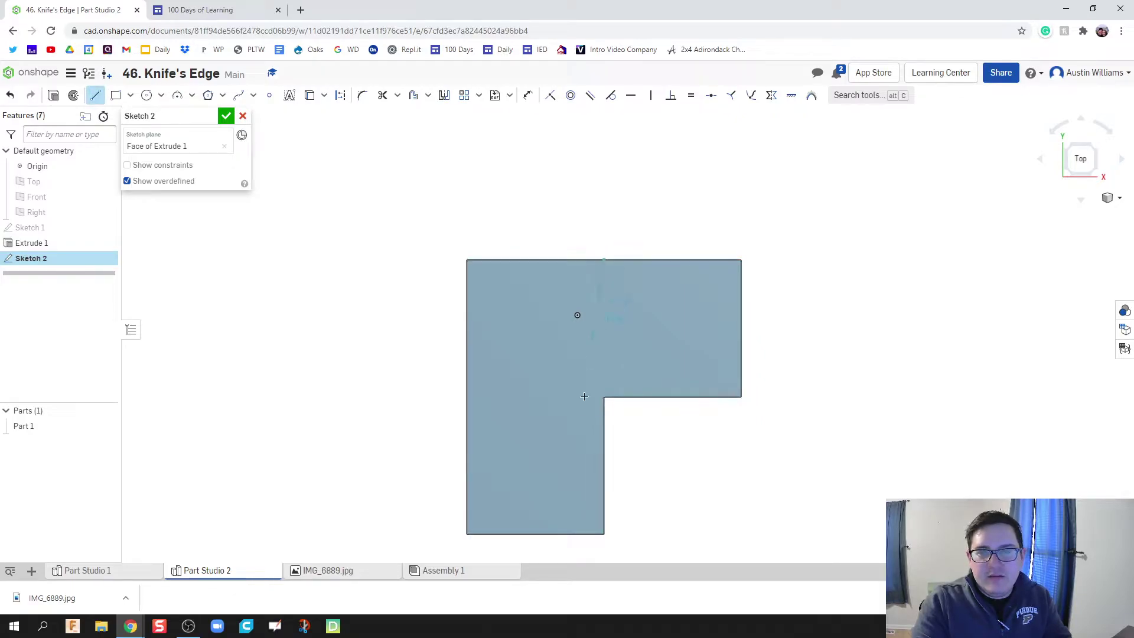
click(603, 534)
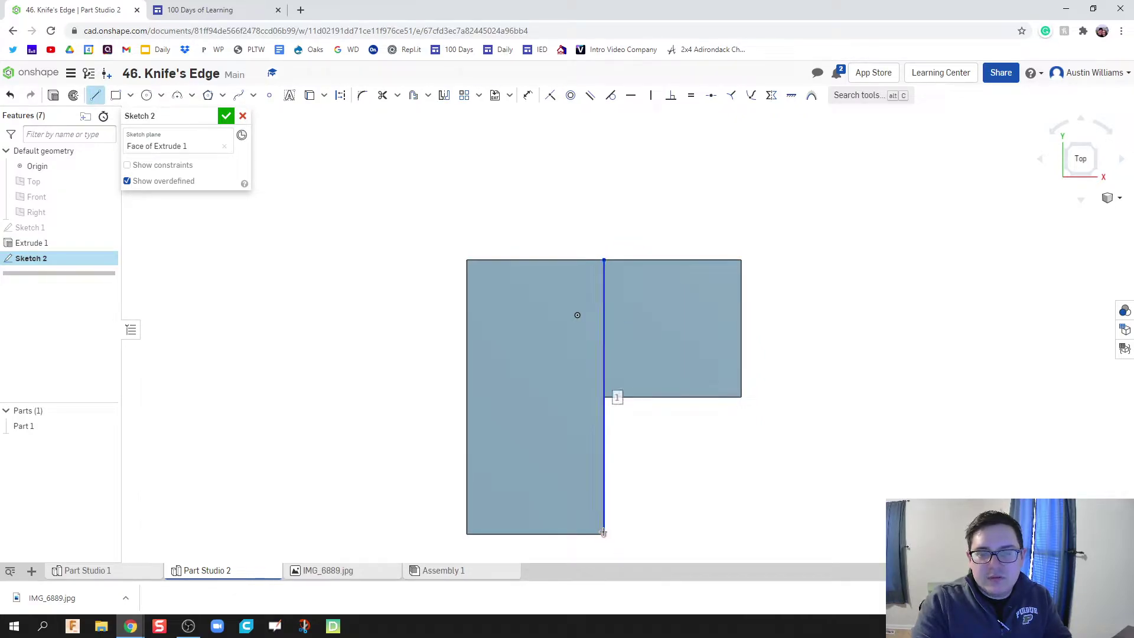
click(741, 533)
click(741, 260)
click(603, 260)
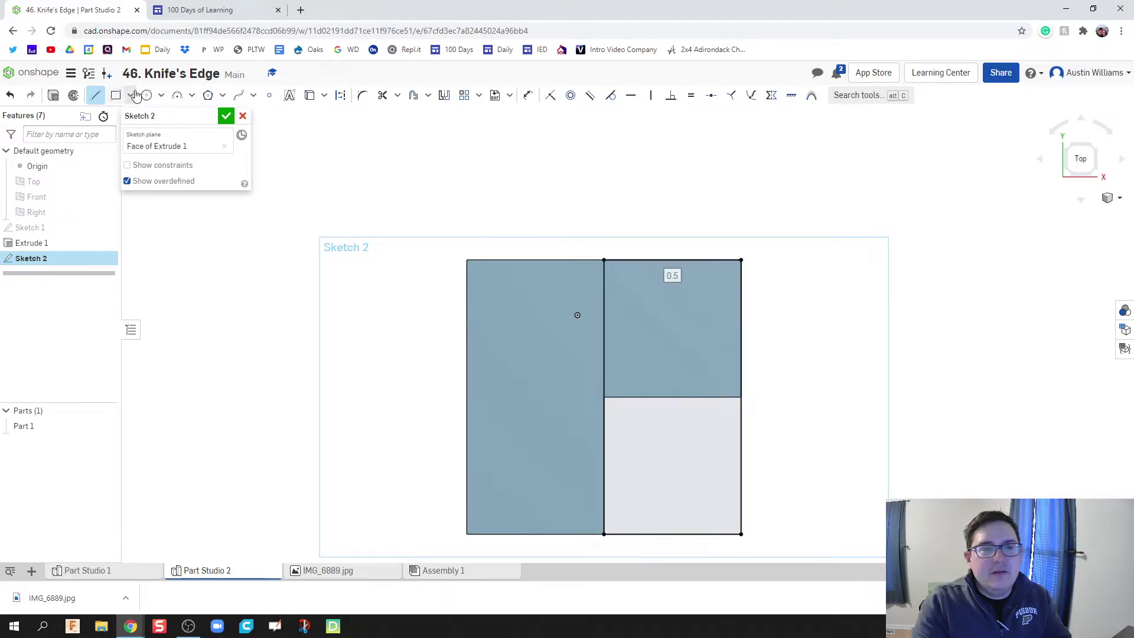
click(224, 116)
mouse_move(450, 431)
right_down()
mouse_move(405, 374)
mouse_move(537, 387)
right_up()
click(537, 387)
key(shift+e)
click(696, 403)
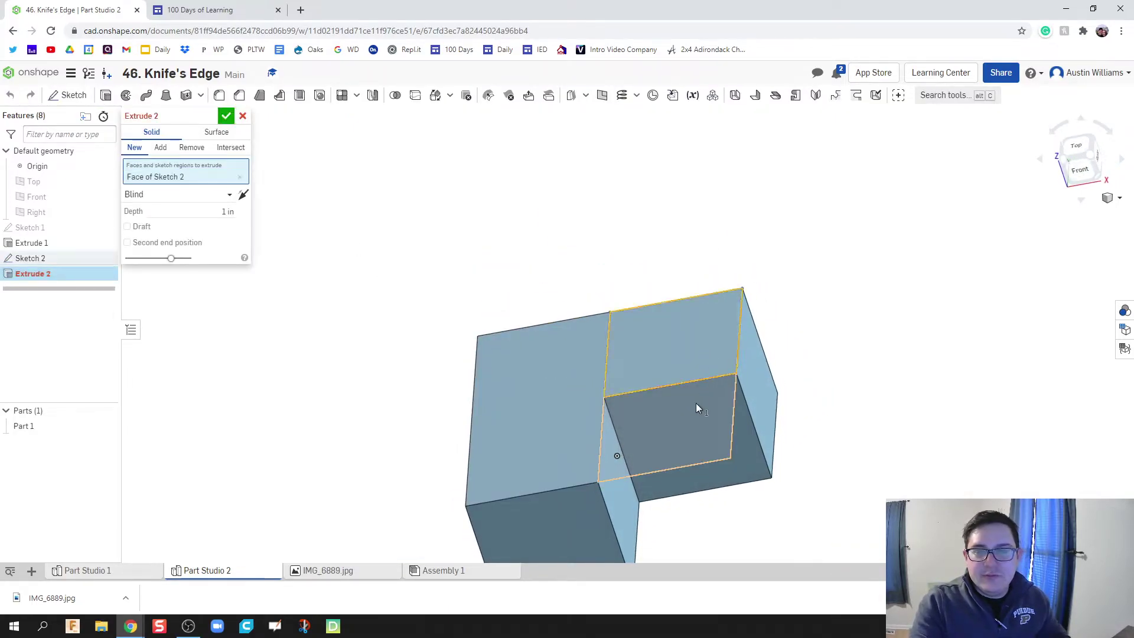
click(178, 230)
text(0.5 in)
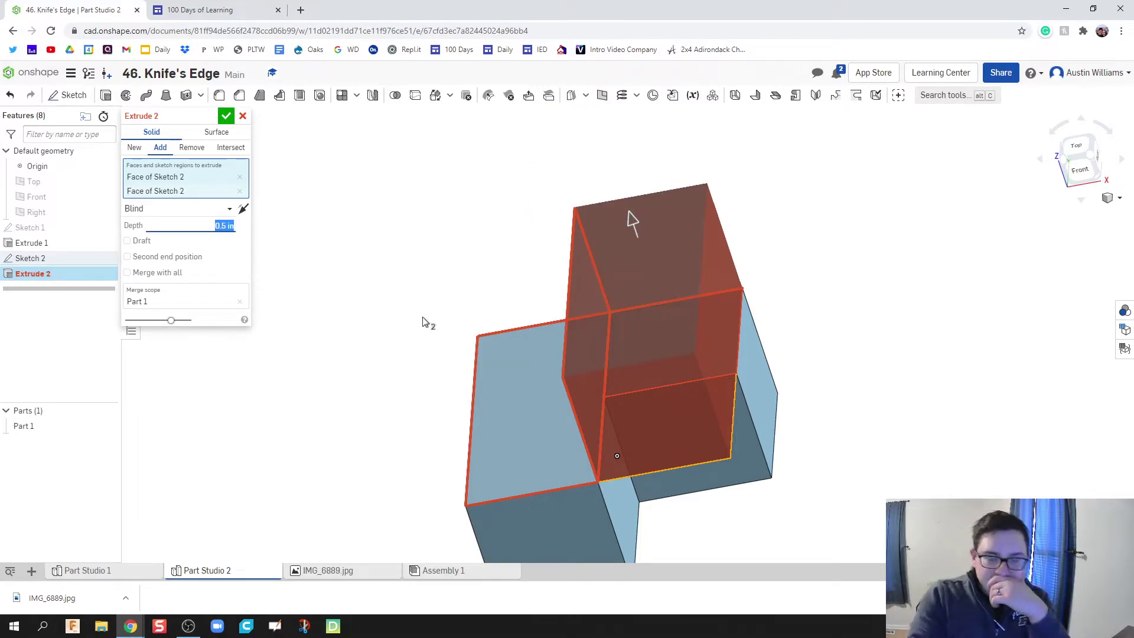
right_drag(459, 367, 443, 277)
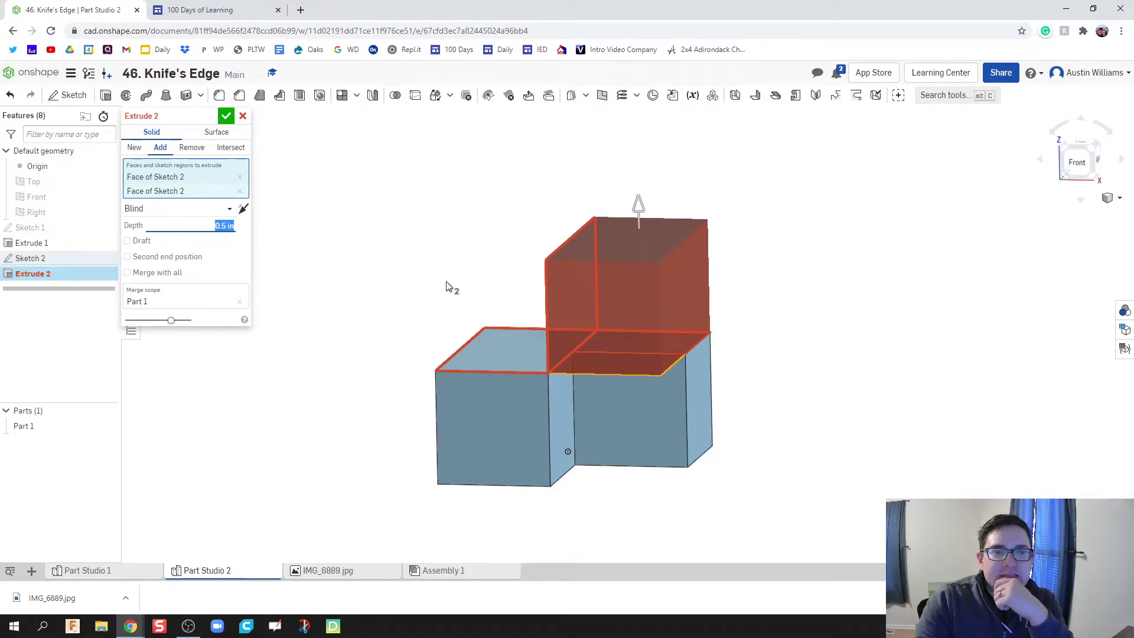
click(171, 272)
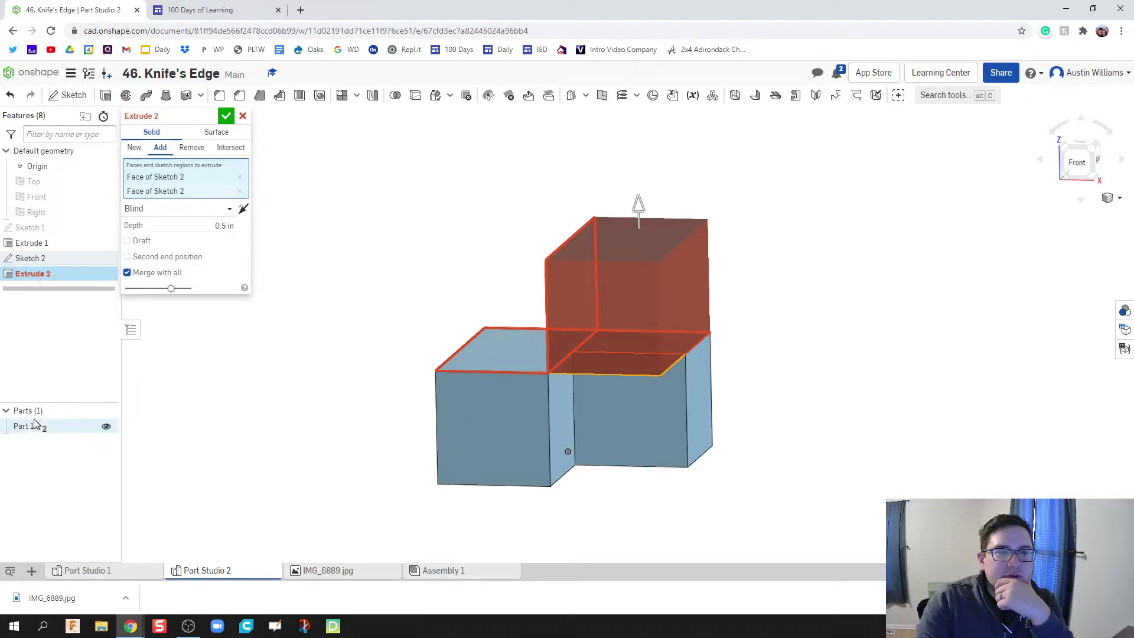
click(156, 273)
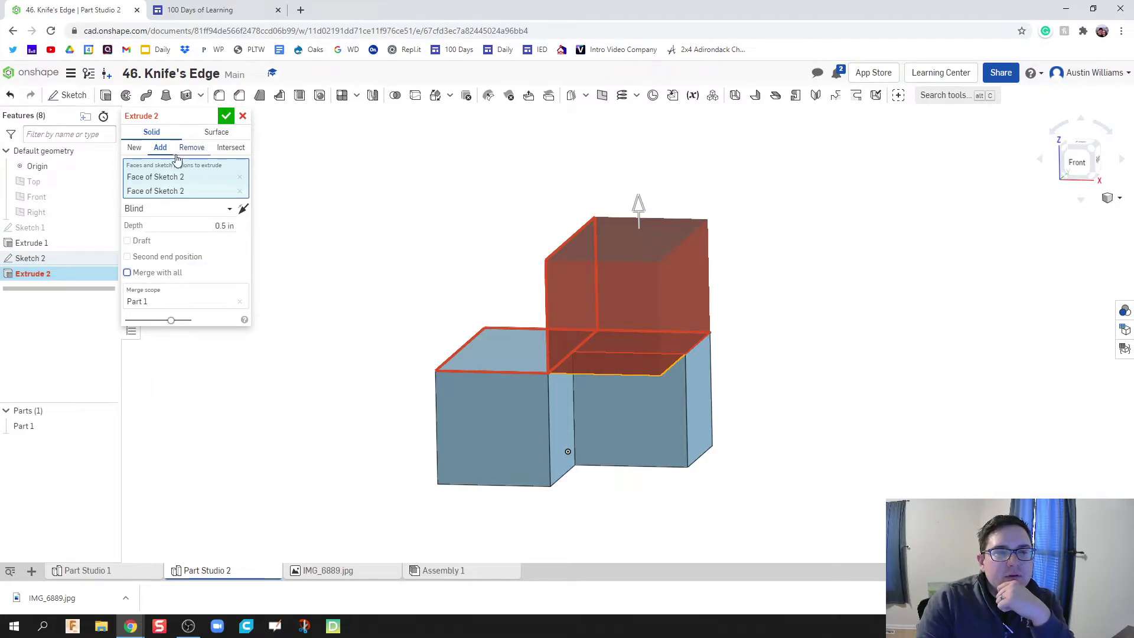
click(134, 147)
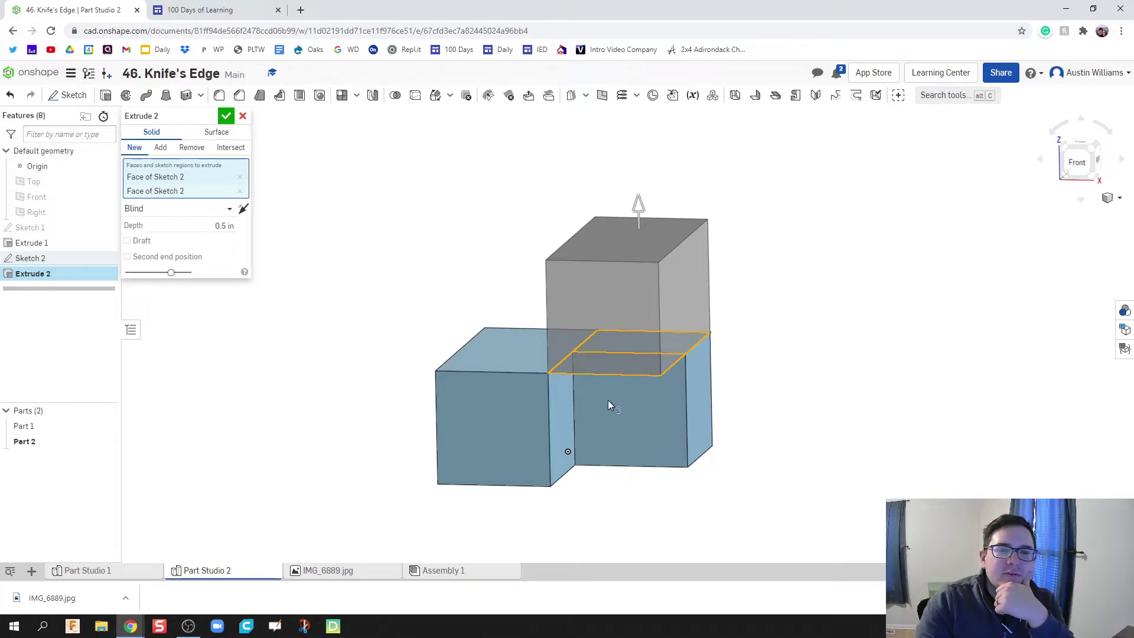
click(240, 116)
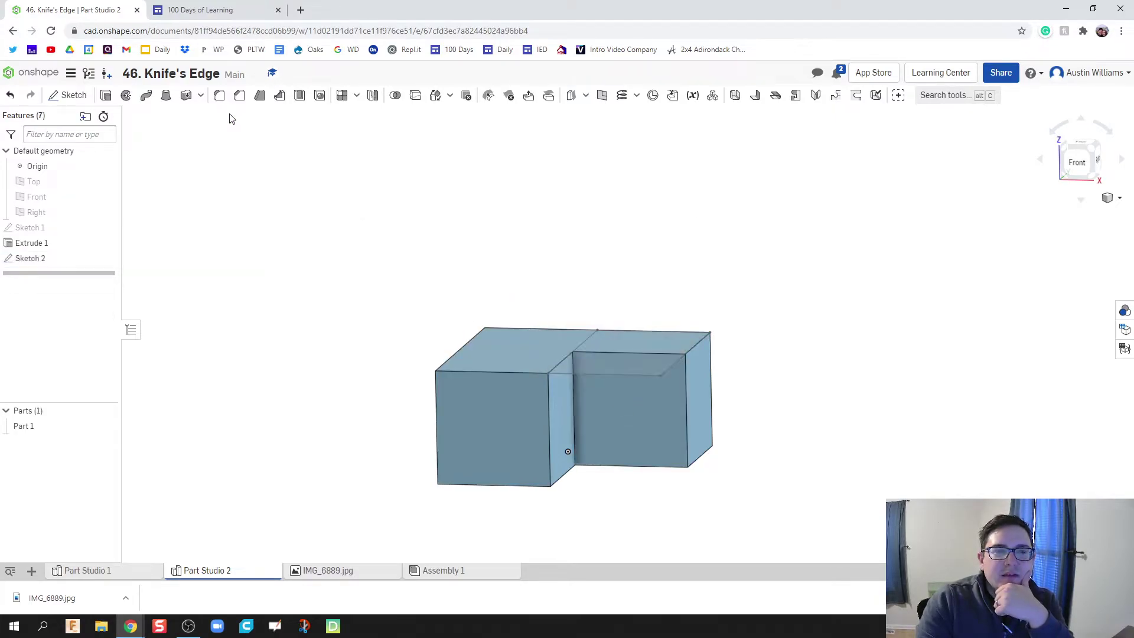
double_click(60, 259)
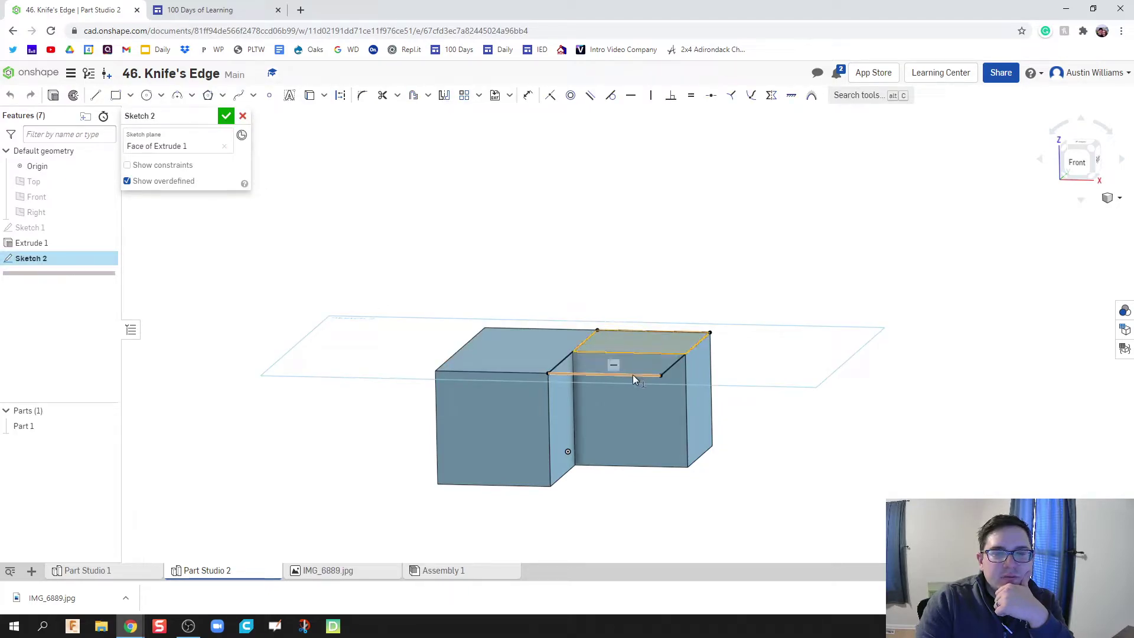
click(243, 116)
- Extrude both Sketch 2 regions upward as a new solid with a blind depth of 0.5 in
click(105, 95)
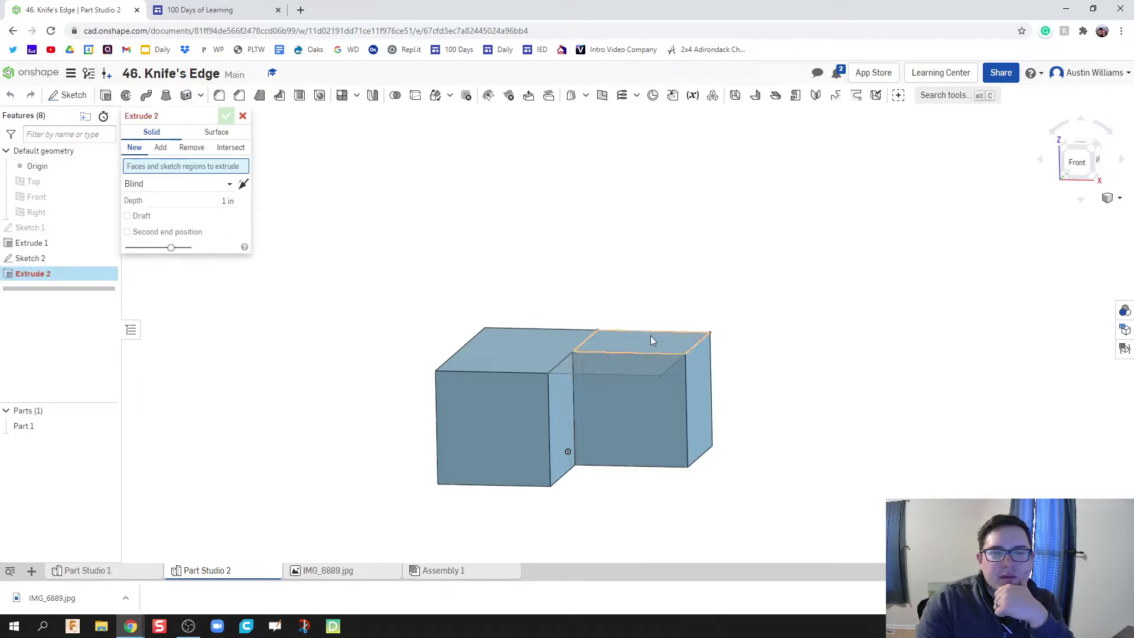
click(631, 373)
click(632, 363)
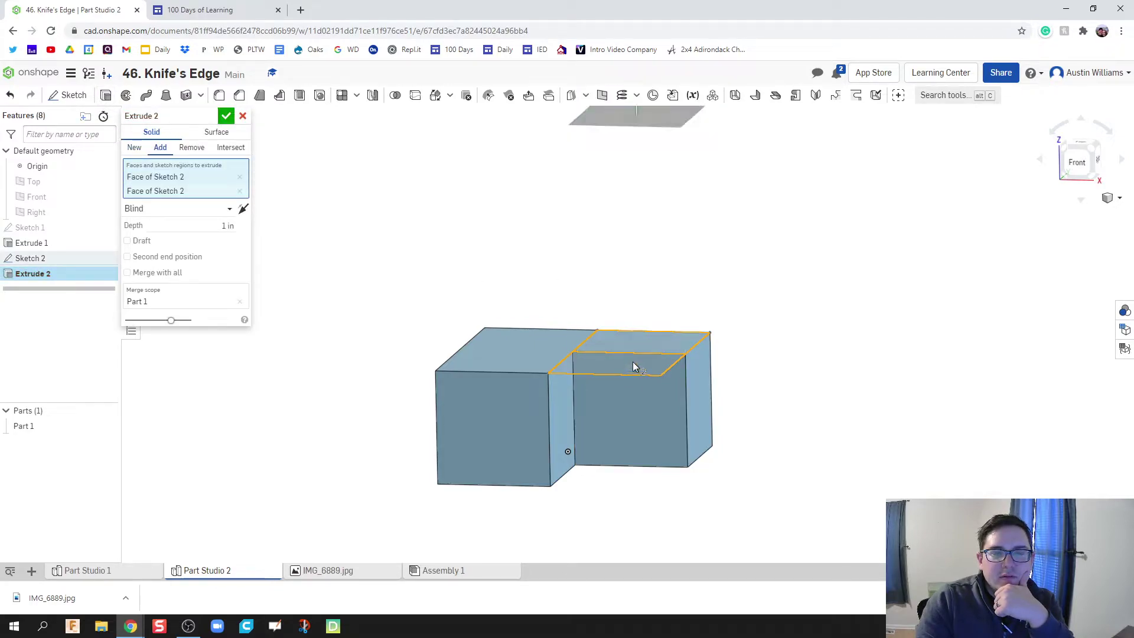
click(214, 225)
text(0.5)
key(Return)
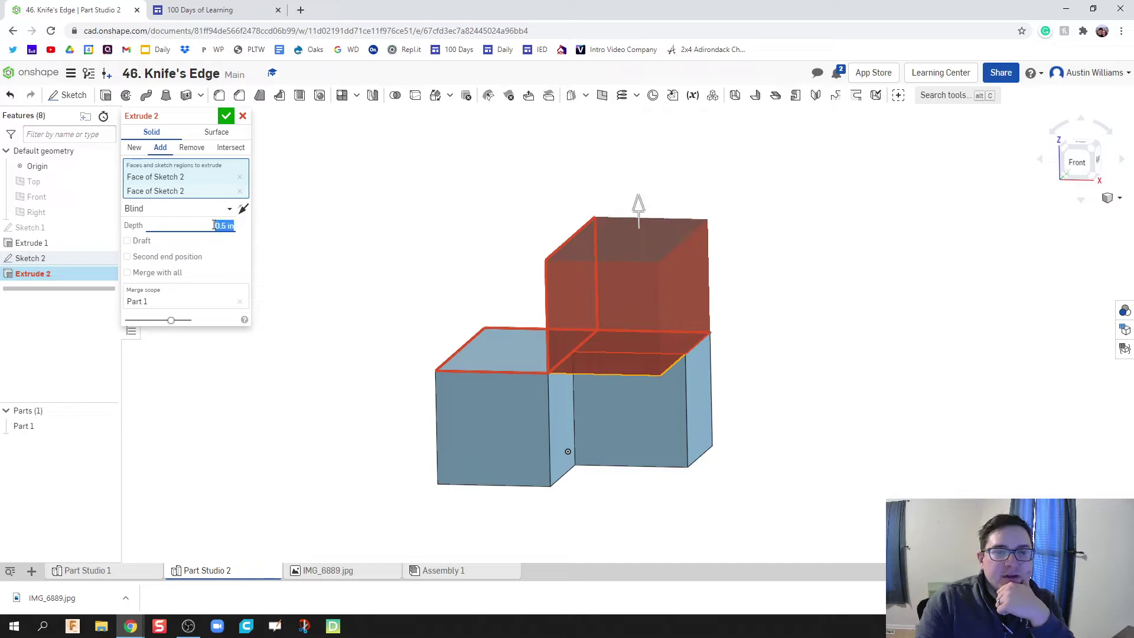
click(135, 148)
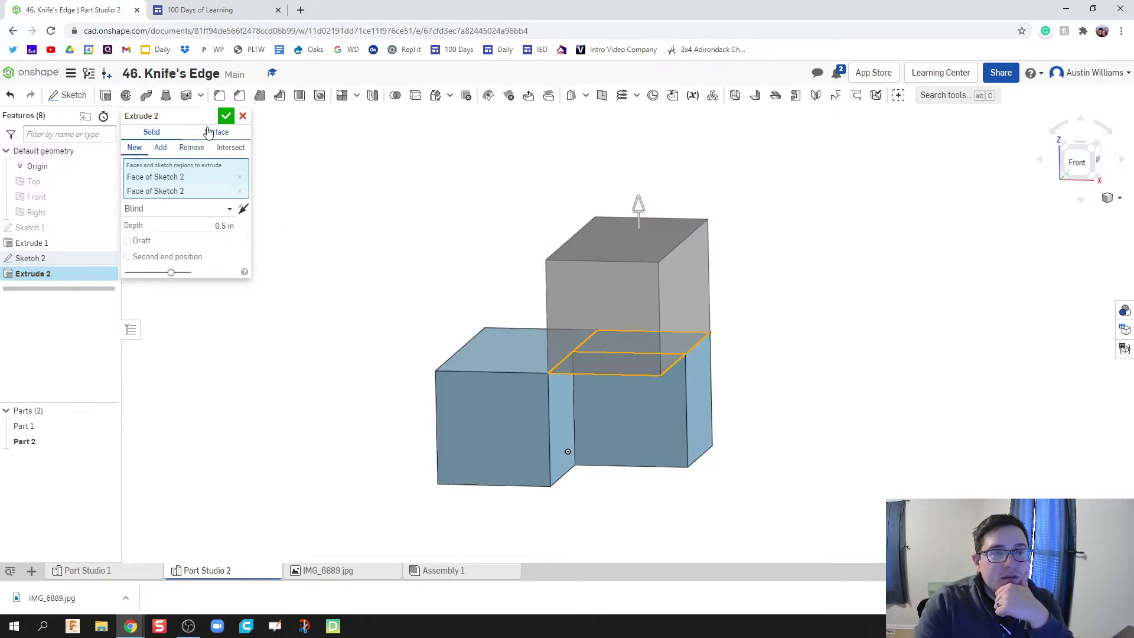
click(226, 116)
- Compare the Part Studio 2 model with the reference photo IMG_6889.jpg and with the Extrude 2 settings in Part Studio 1
mouse_move(468, 336)
right_down()
mouse_move(443, 309)
mouse_move(445, 342)
mouse_move(456, 339)
right_up()
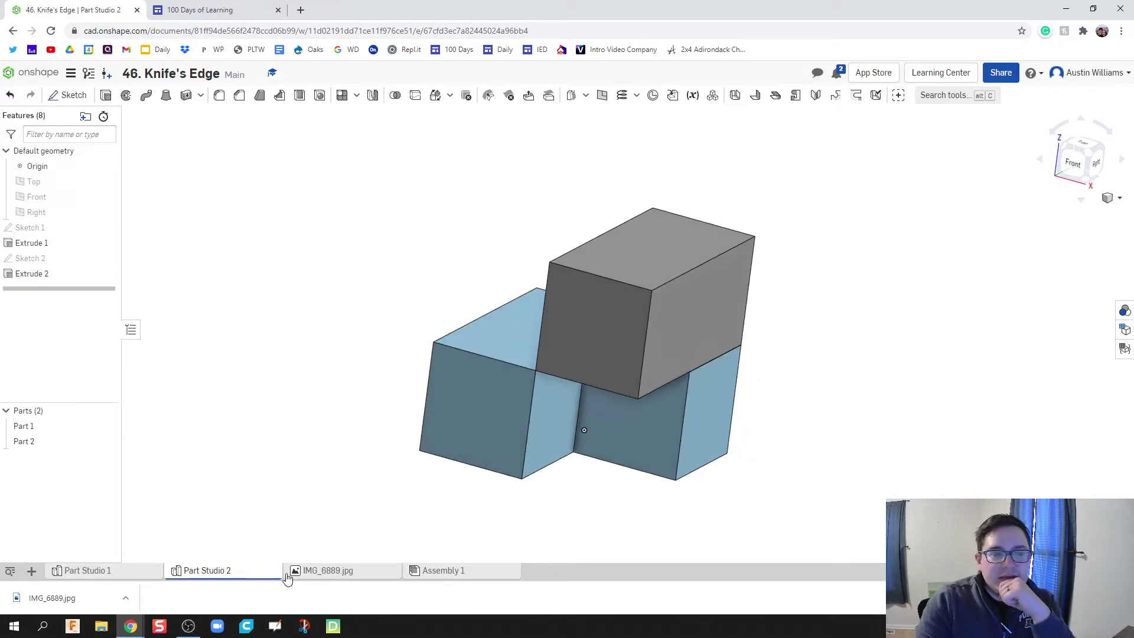
click(323, 571)
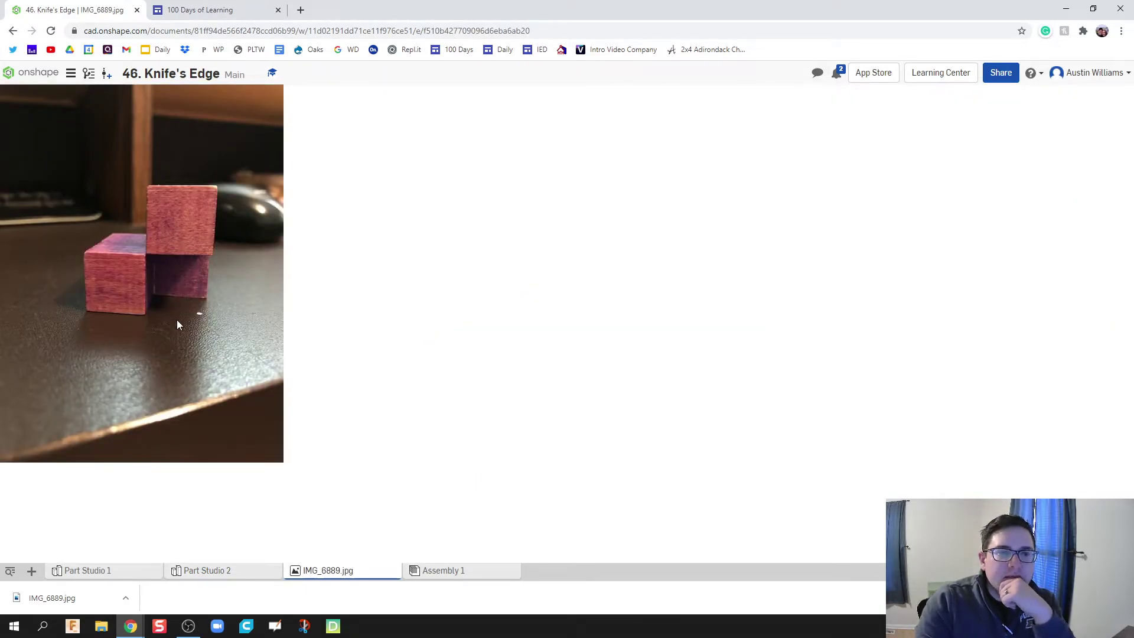
click(89, 571)
right_drag(423, 401, 346, 347)
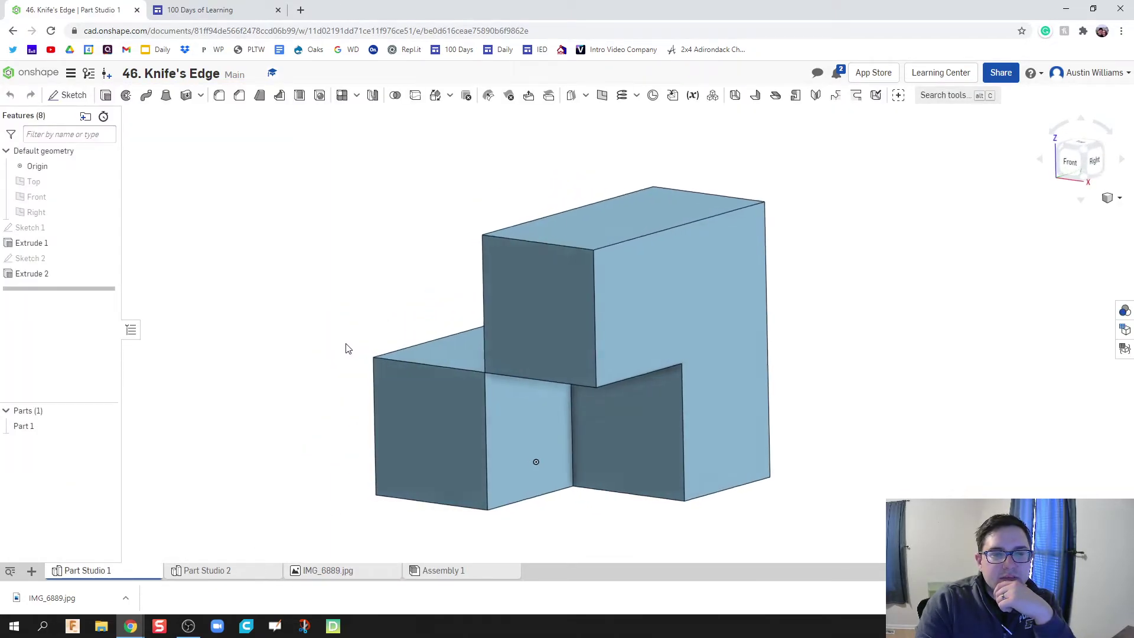
click(28, 272)
double_click(28, 273)
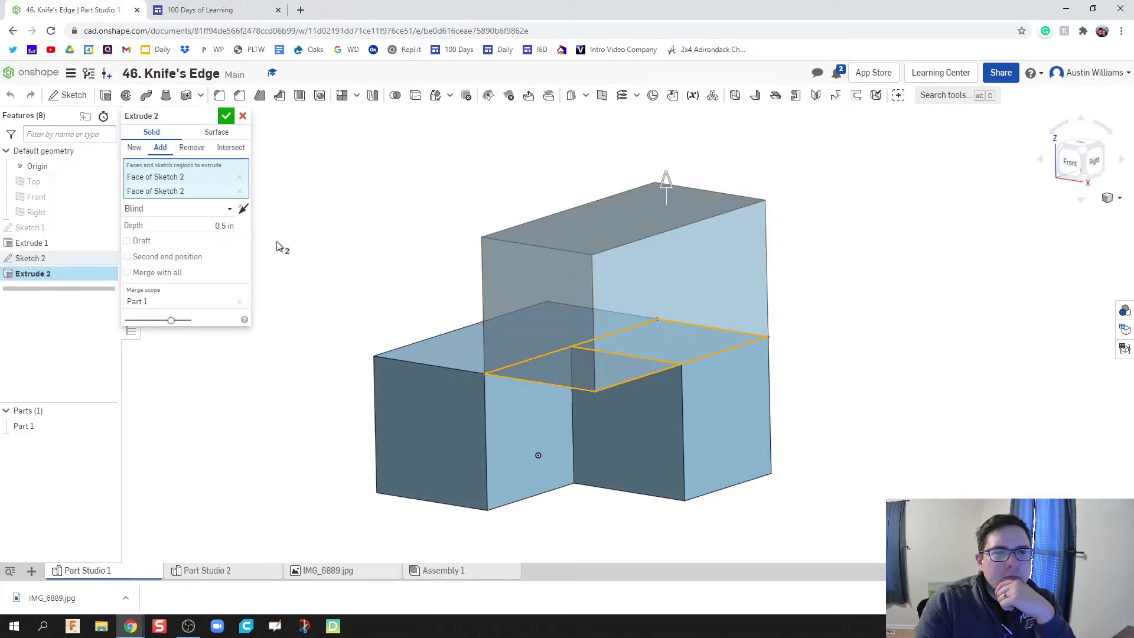
right_drag(277, 243, 311, 235)
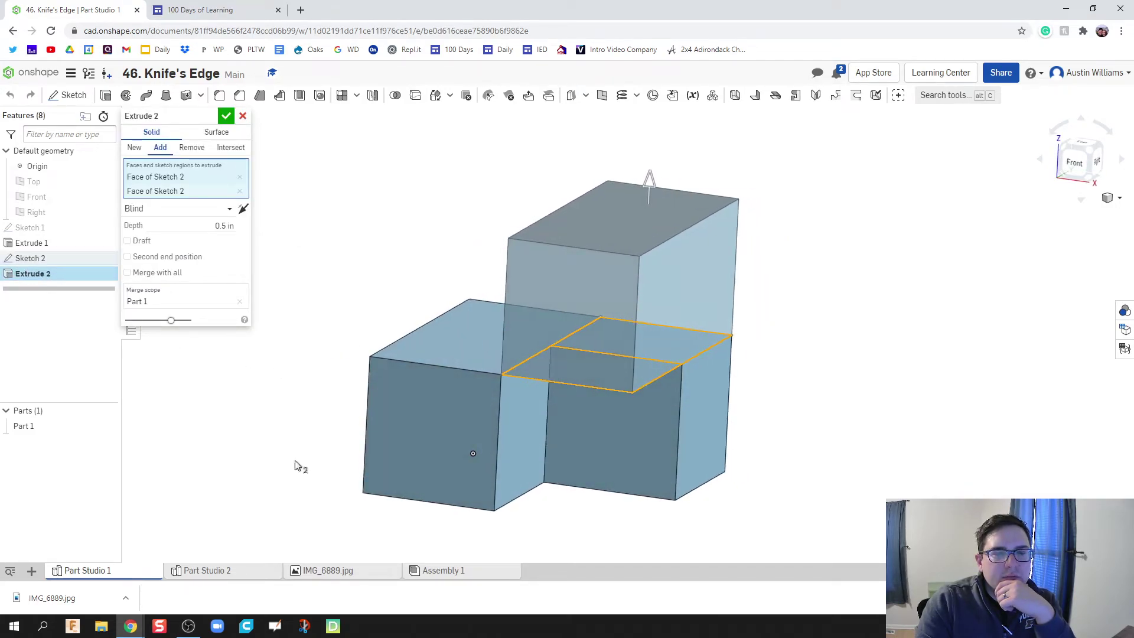
click(253, 572)
right_drag(355, 392, 338, 395)
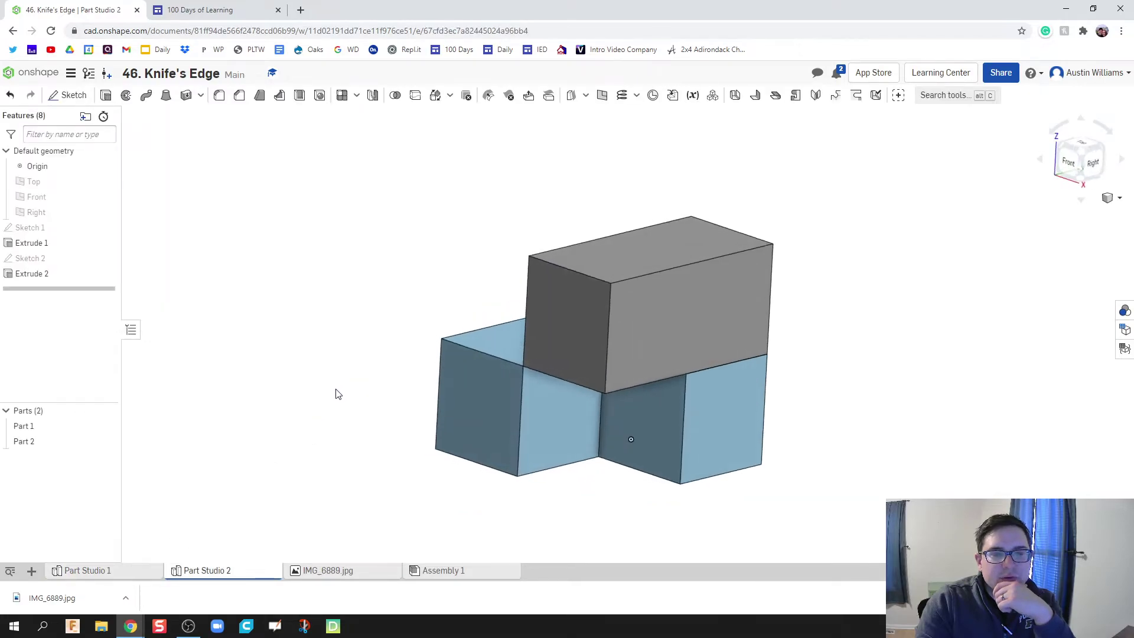
scroll(313, 390, up, 3)
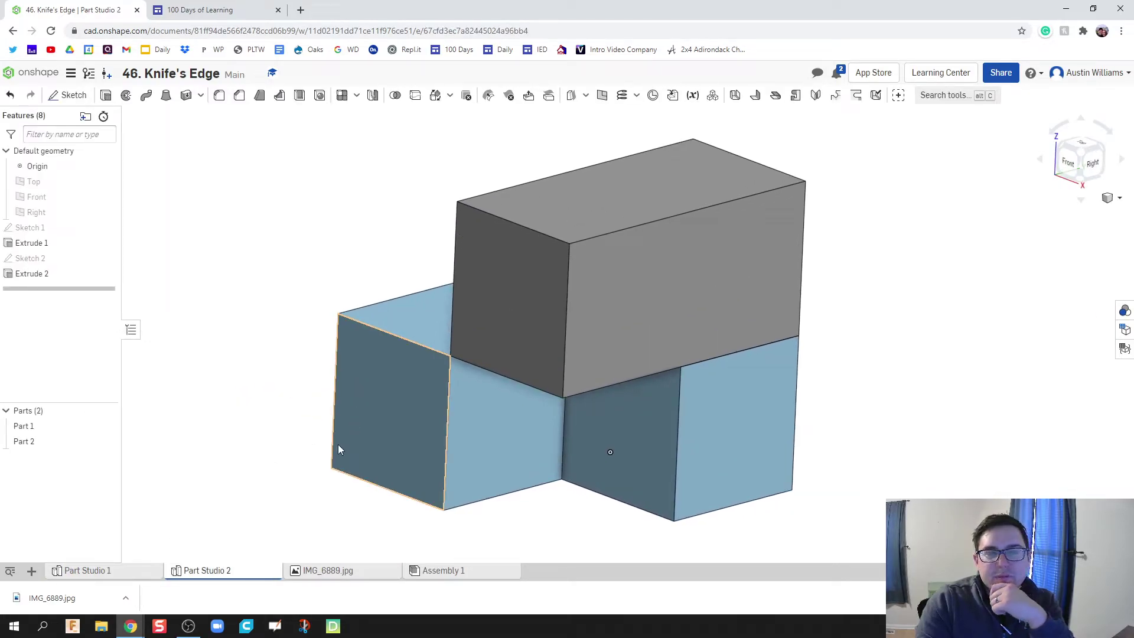
right_drag(316, 425, 344, 422)
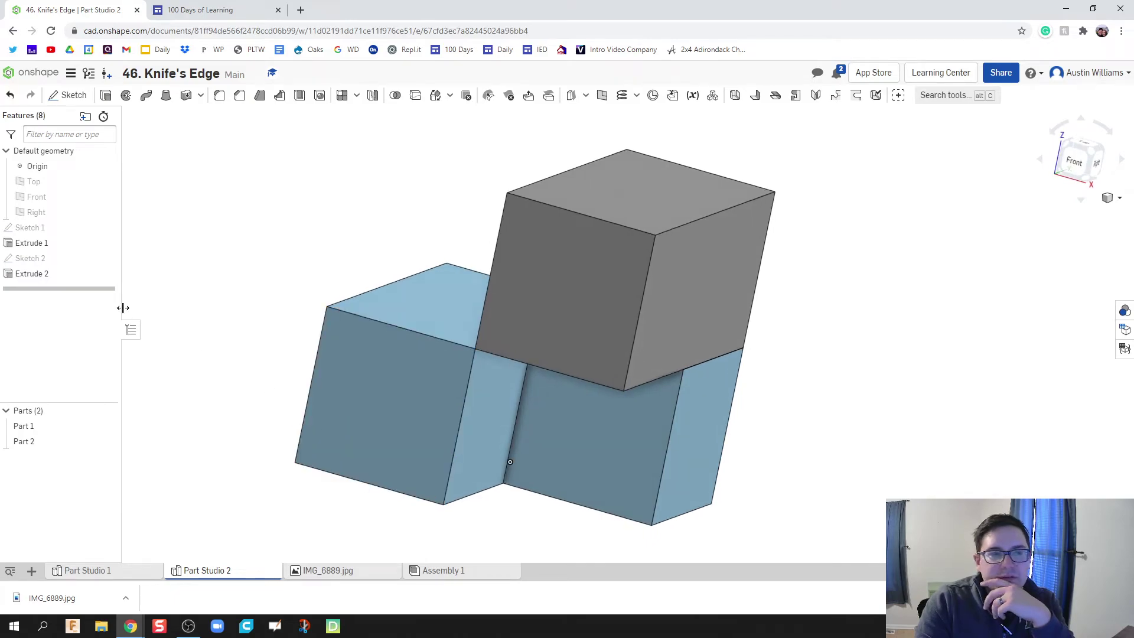
- Delete the Extrude 2 feature and undo the deletion
click(58, 276)
right_click(59, 276)
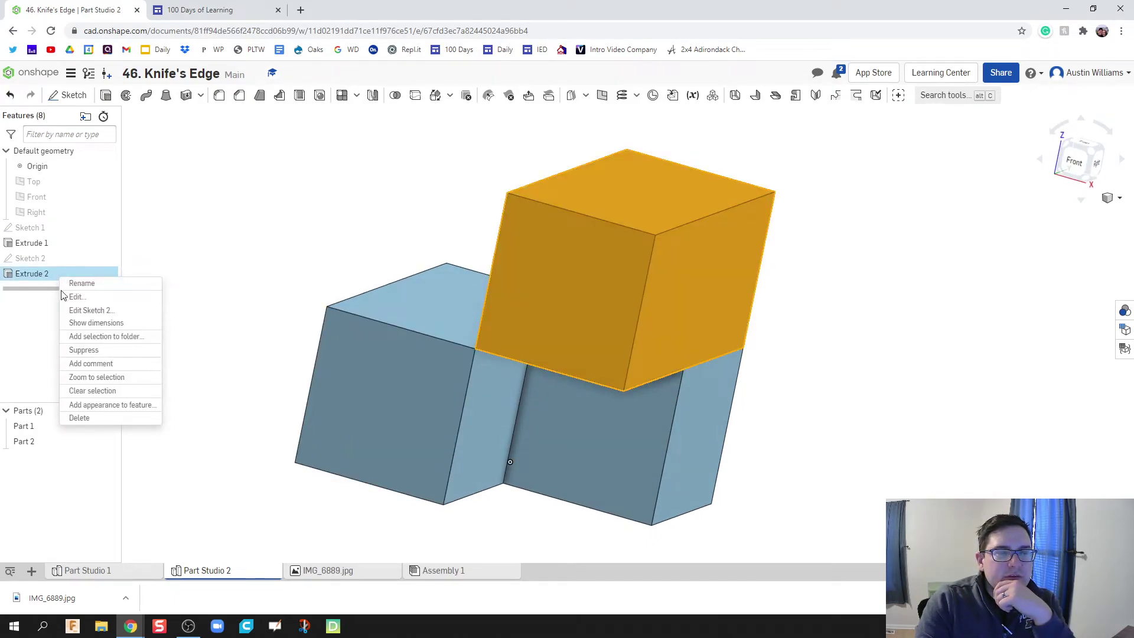
click(111, 418)
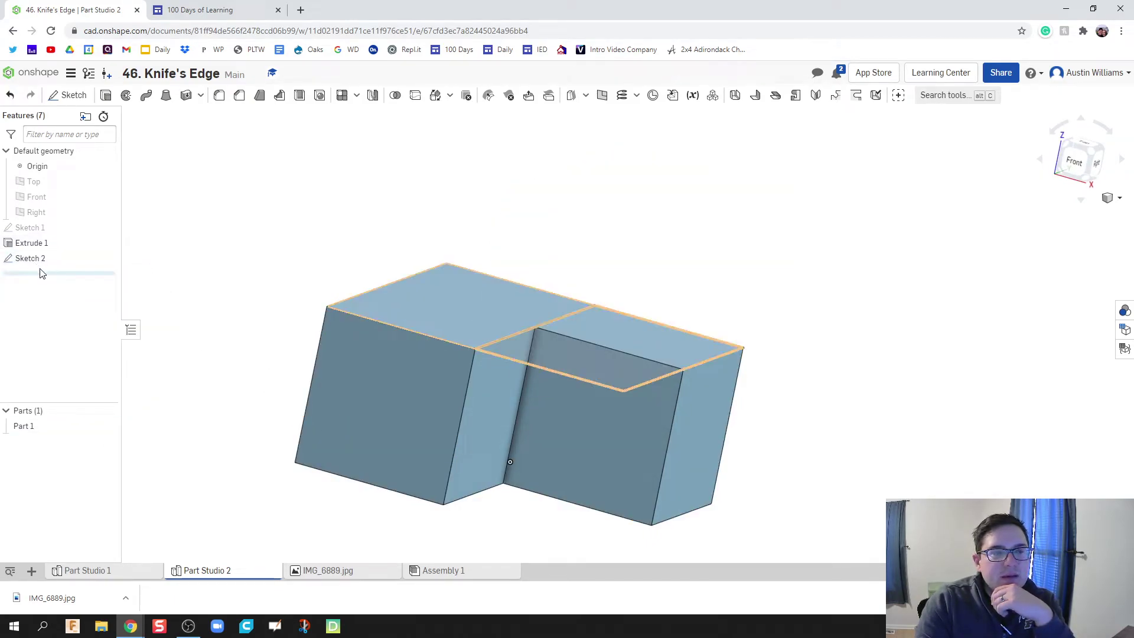
key(ctrl+z)
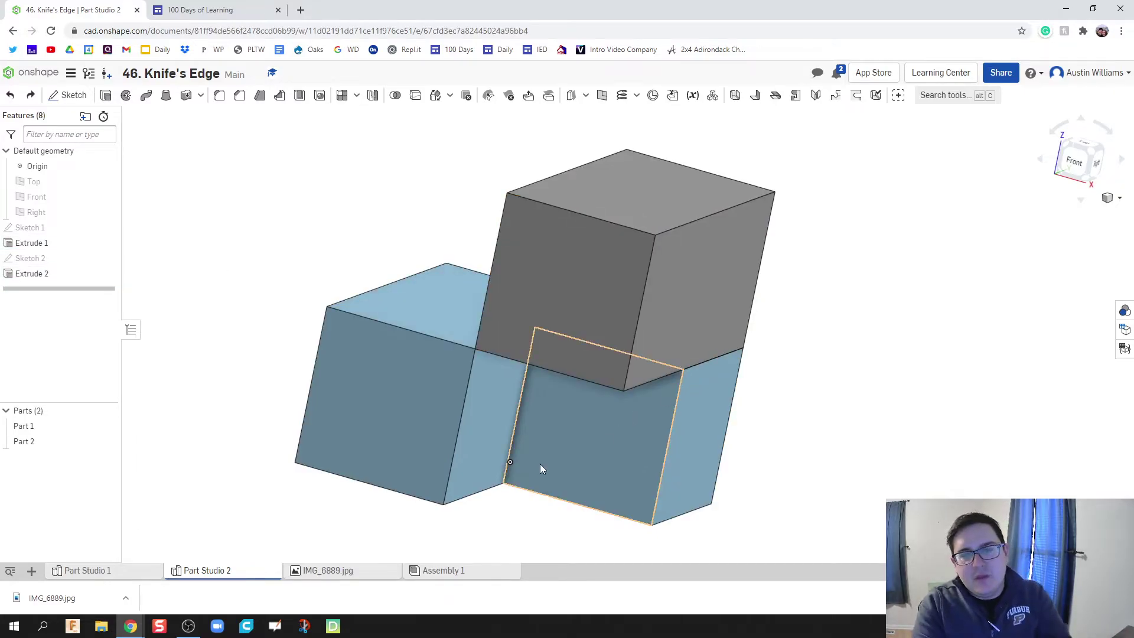
- Try to merge the upper block with Part 1 by changing Extrude 2 from New to Add
double_click(105, 275)
click(161, 147)
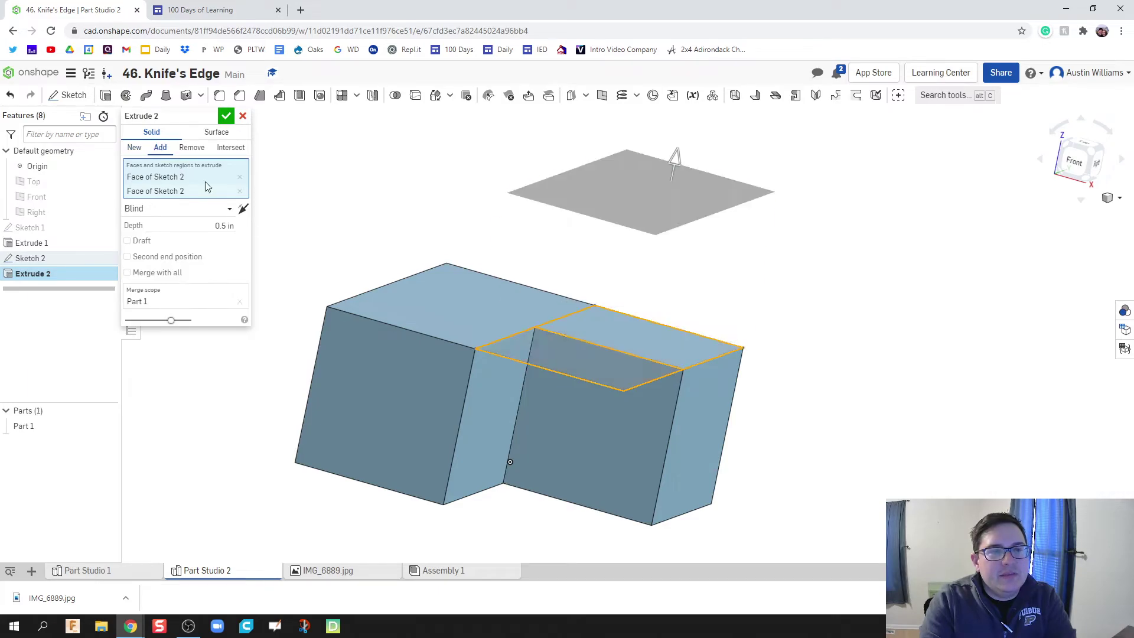
mouse_move(380, 223)
right_down()
mouse_move(402, 213)
mouse_move(380, 217)
right_up()
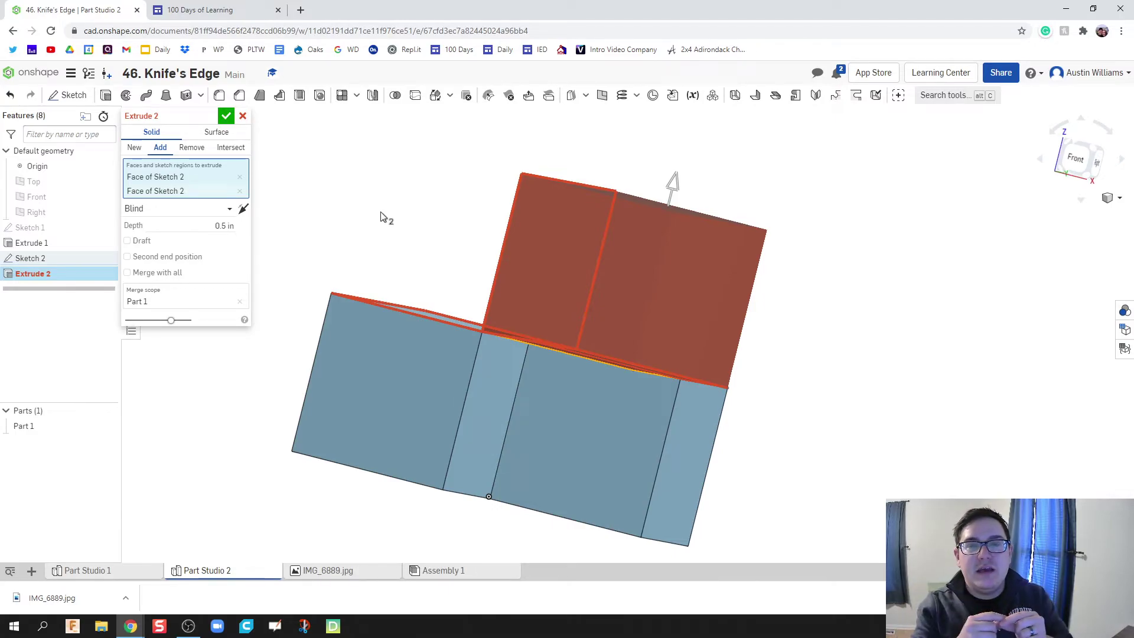
right_drag(419, 222, 451, 278)
scroll(444, 288, up, 6)
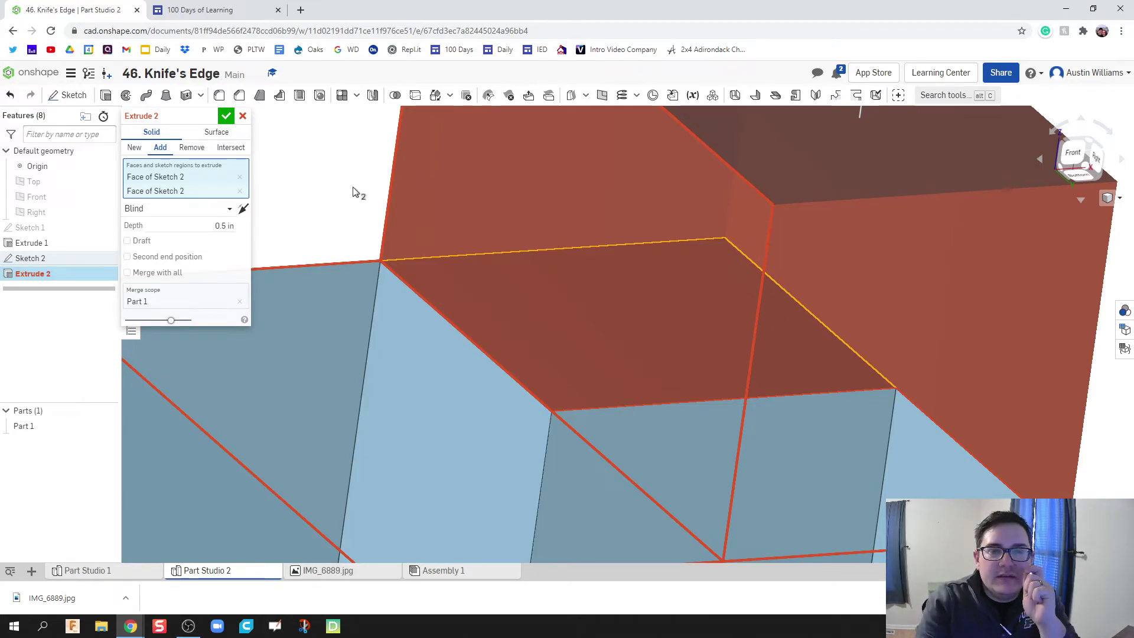
click(228, 118)
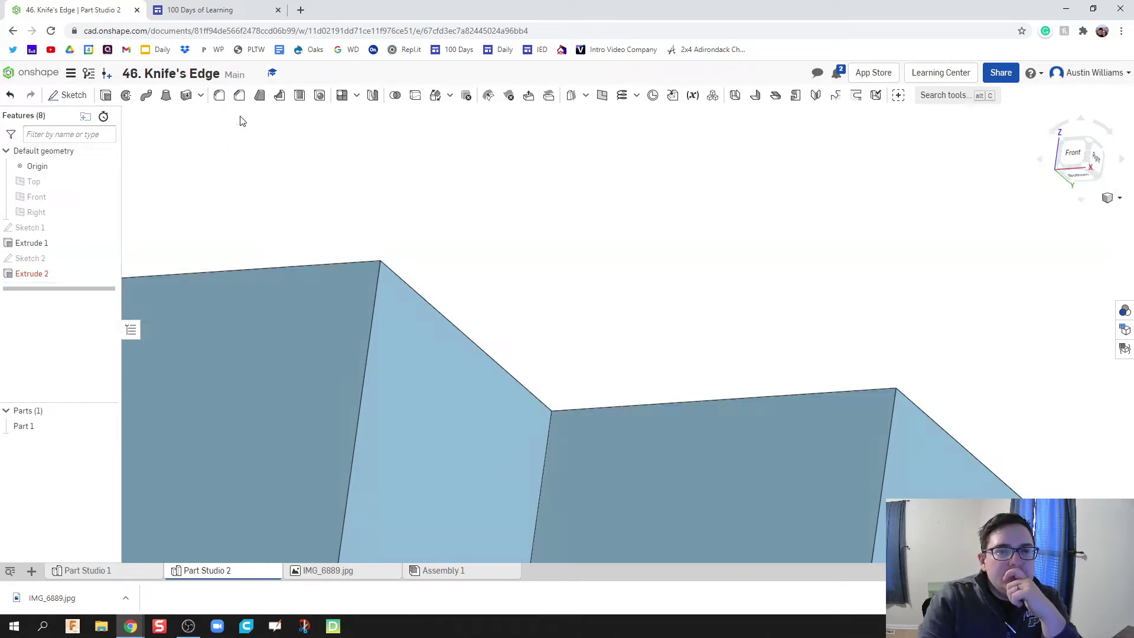
- Delete the Extrude 2 feature, keeping Sketch 2
right_drag(316, 173, 336, 239)
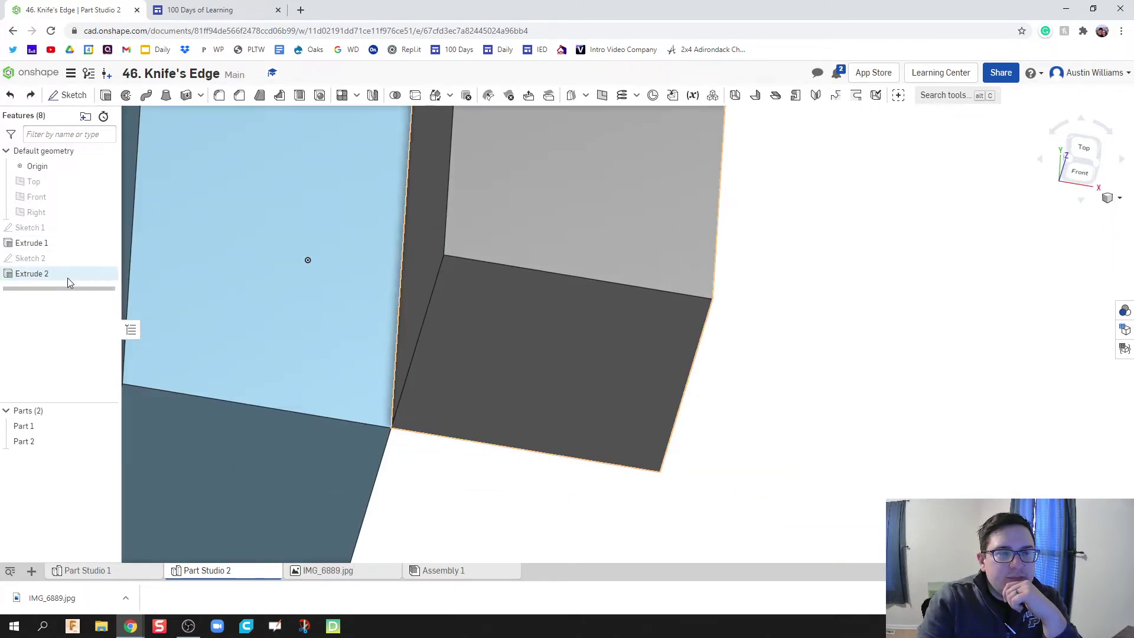
right_click(67, 278)
click(88, 406)
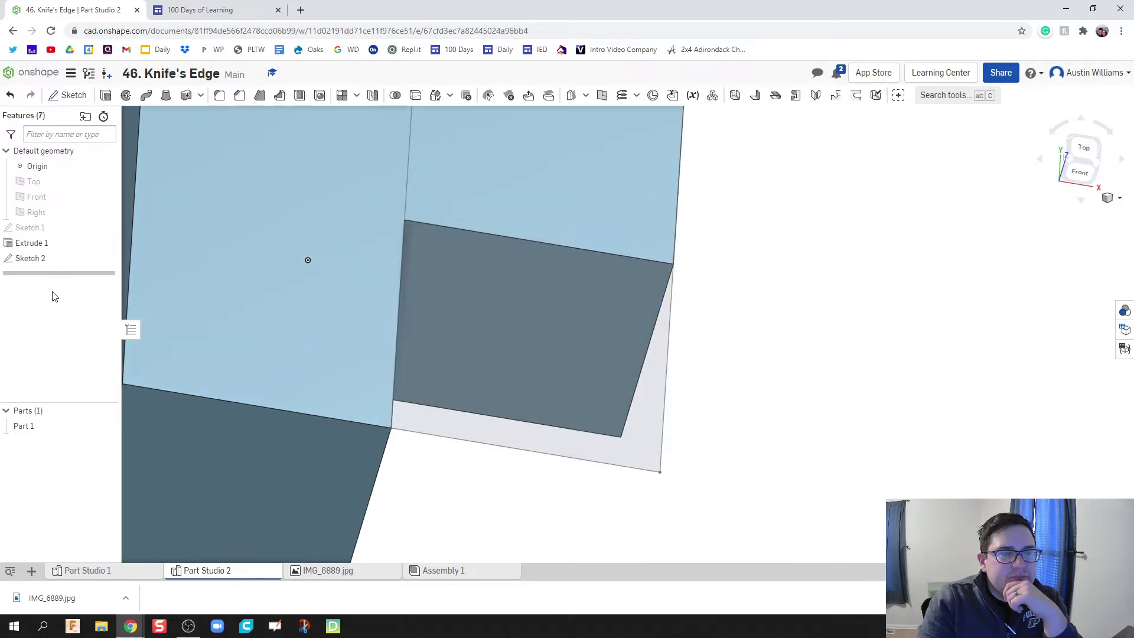
- Reopen Sketch 2 for editing and trim away the rectangle's left, top and bottom lines, keeping its right line
double_click(30, 258)
scroll(520, 218, down, 5)
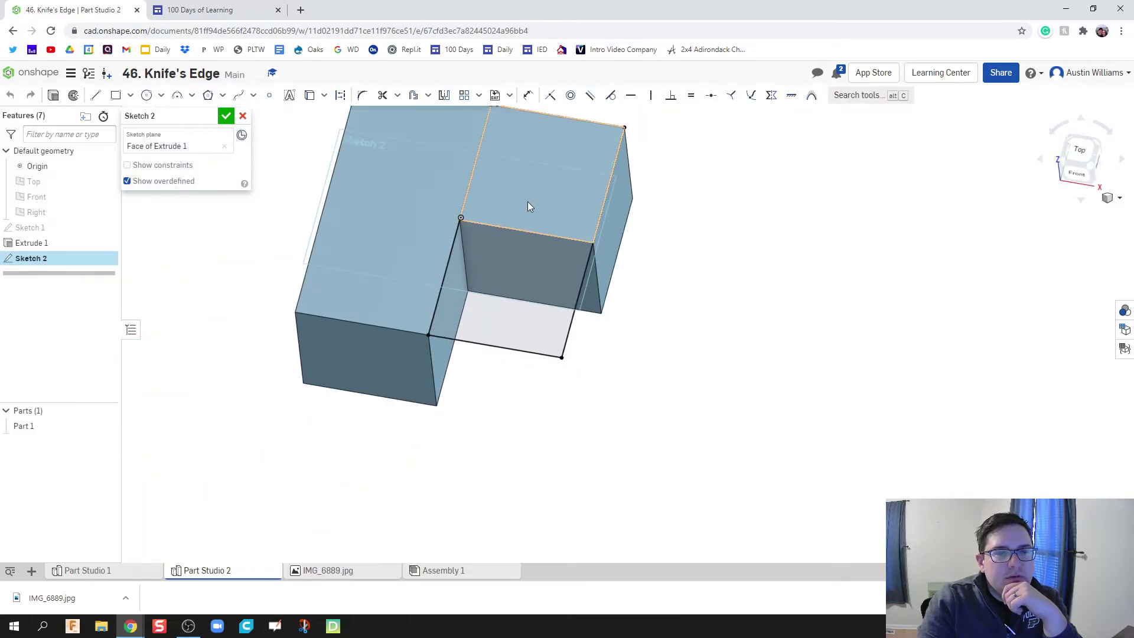
scroll(531, 263, up, 3)
scroll(541, 250, down, 2)
right_drag(544, 237, 363, 262)
right_click(362, 262)
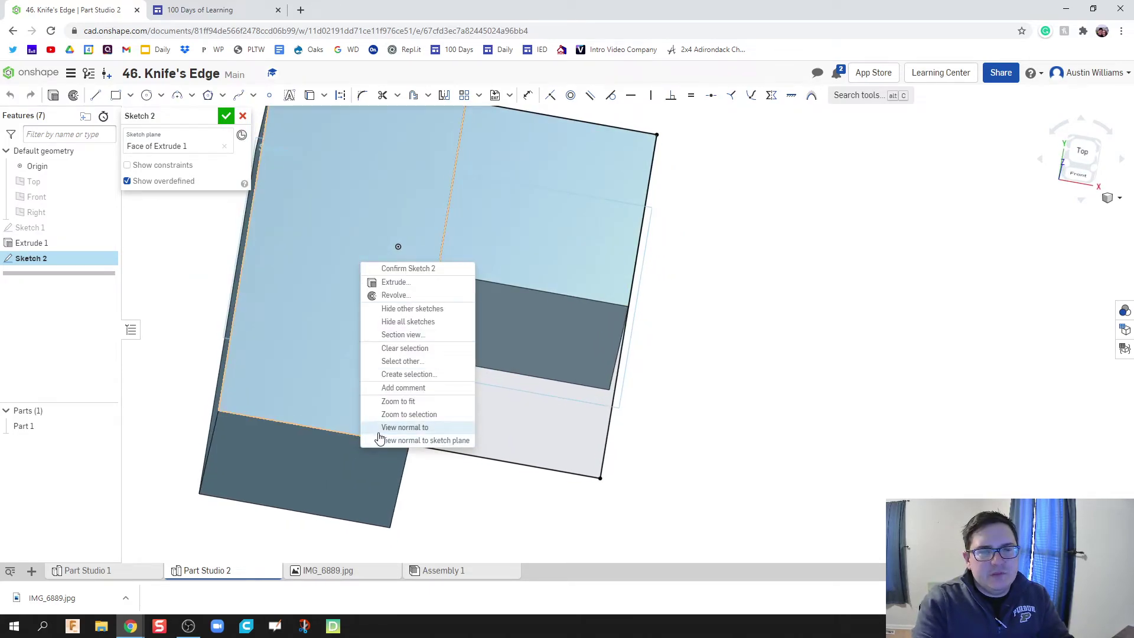
click(381, 443)
key(m)
click(627, 199)
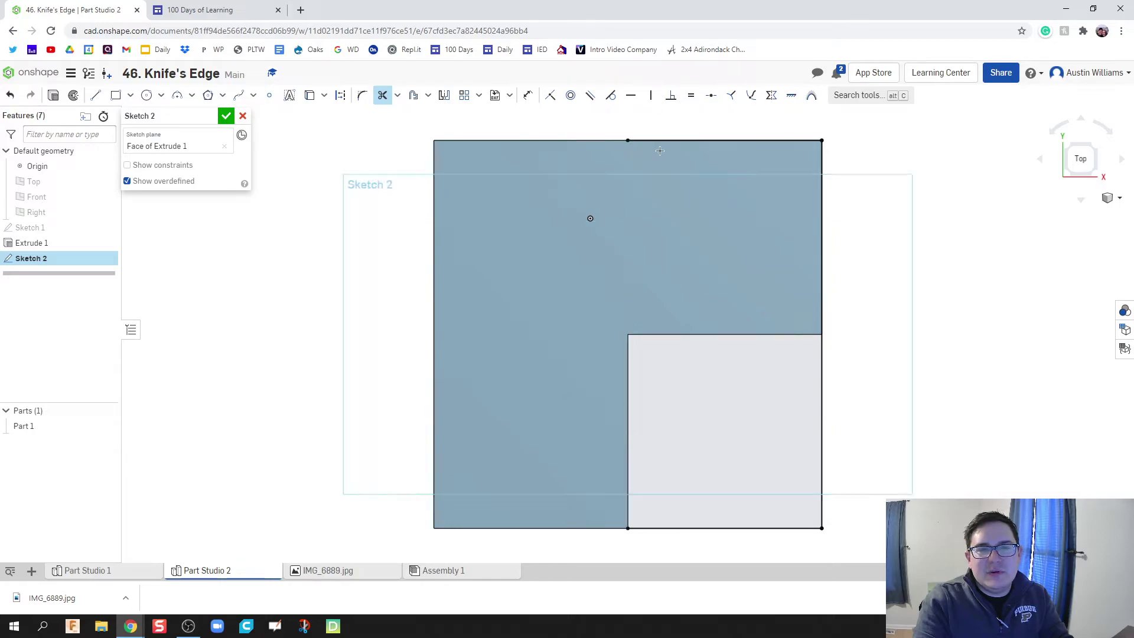
click(705, 529)
- Sketch horizontal lines about 0.464 in long from both ends of the remaining right line, stopping just short of the inner edge
key(l)
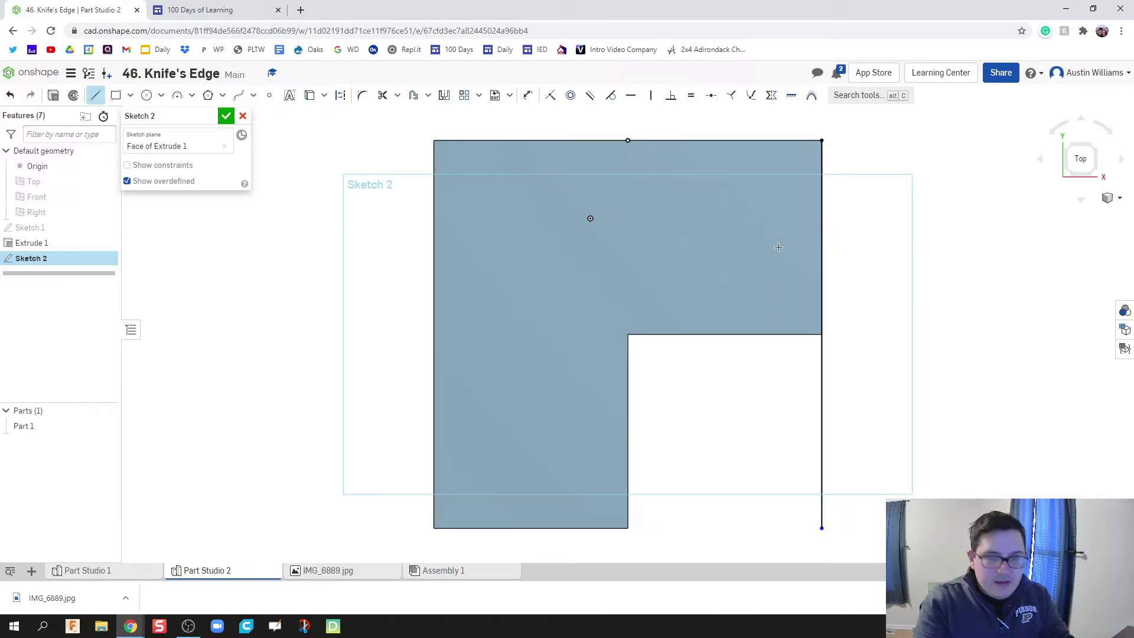
click(822, 140)
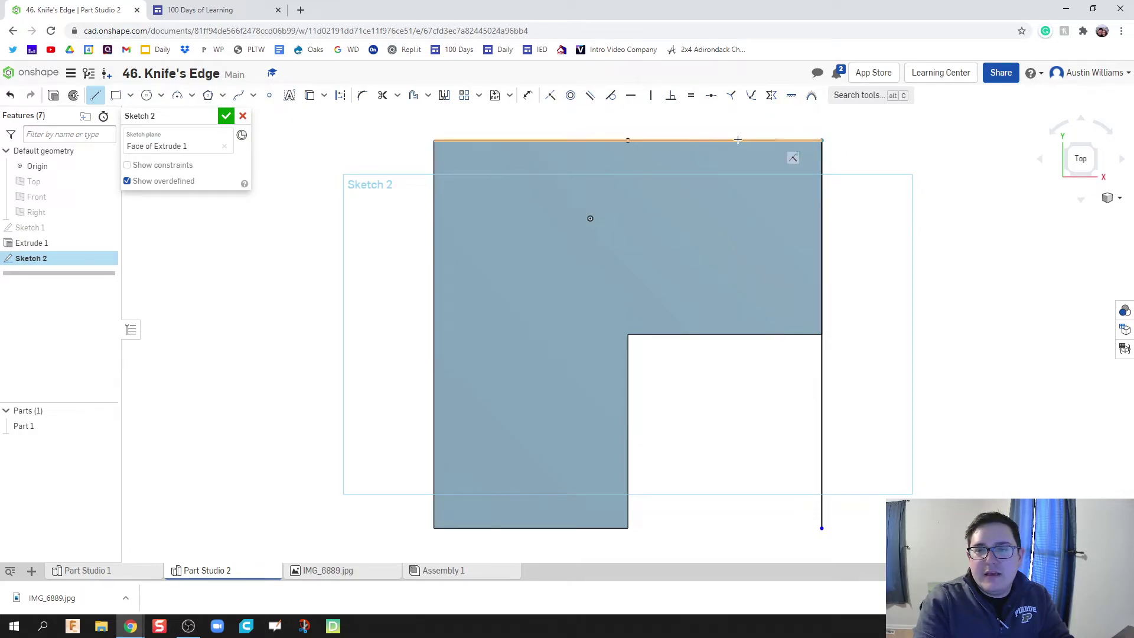
click(642, 141)
key(Escape)
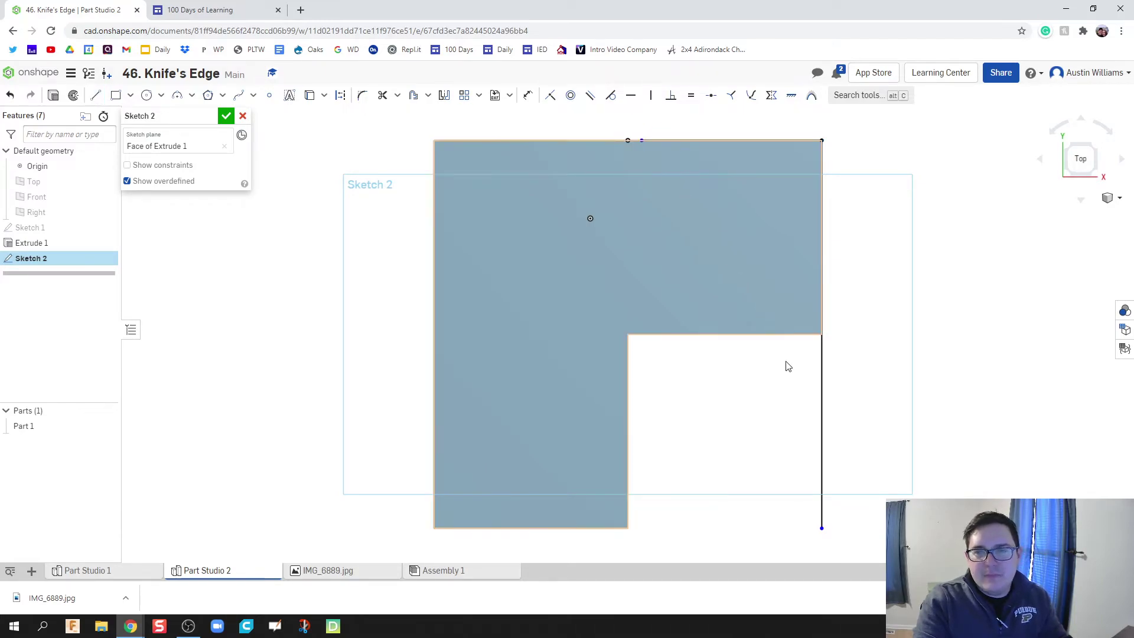
click(822, 527)
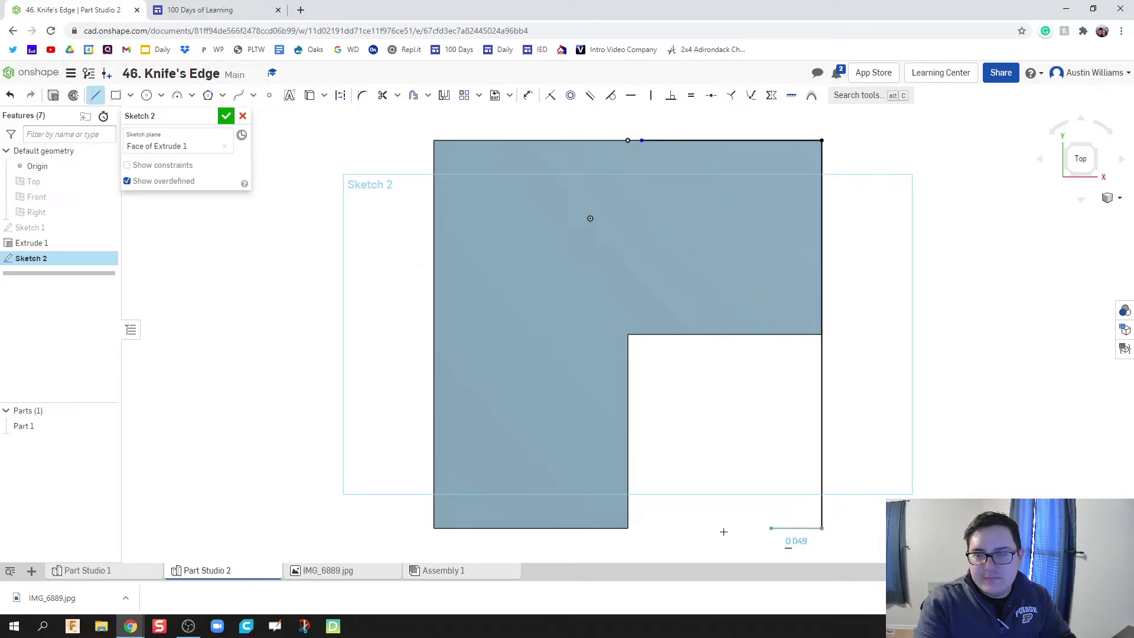
click(641, 528)
- Dimension the upper horizontal line to 0.499 in and inspect its free end against the midpoint of the block's back edge
key(d)
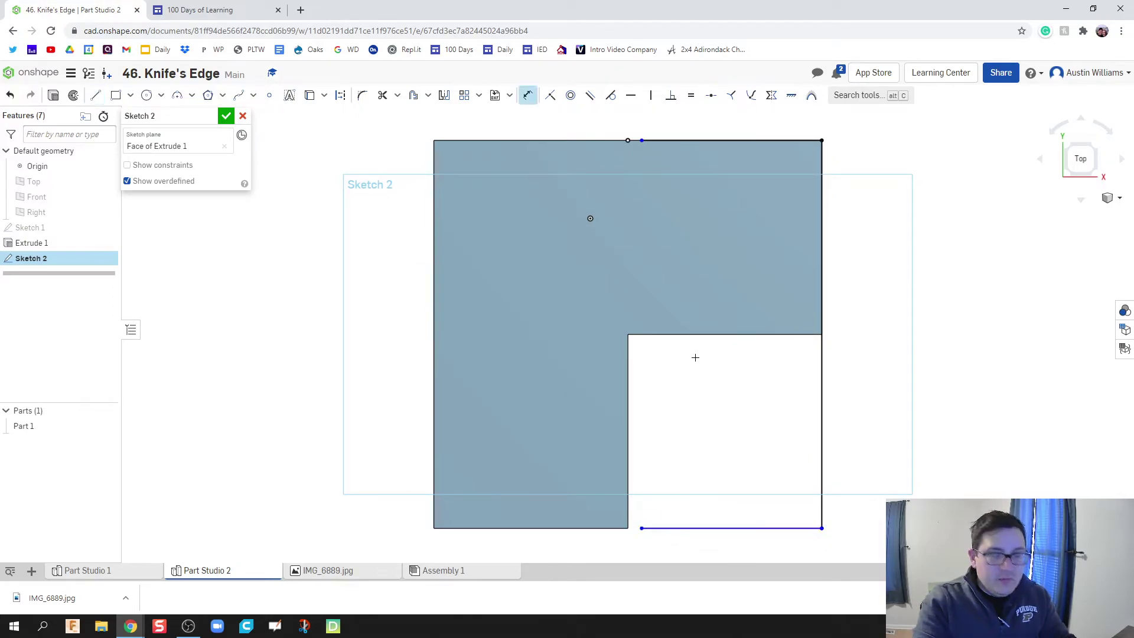
click(703, 140)
click(706, 128)
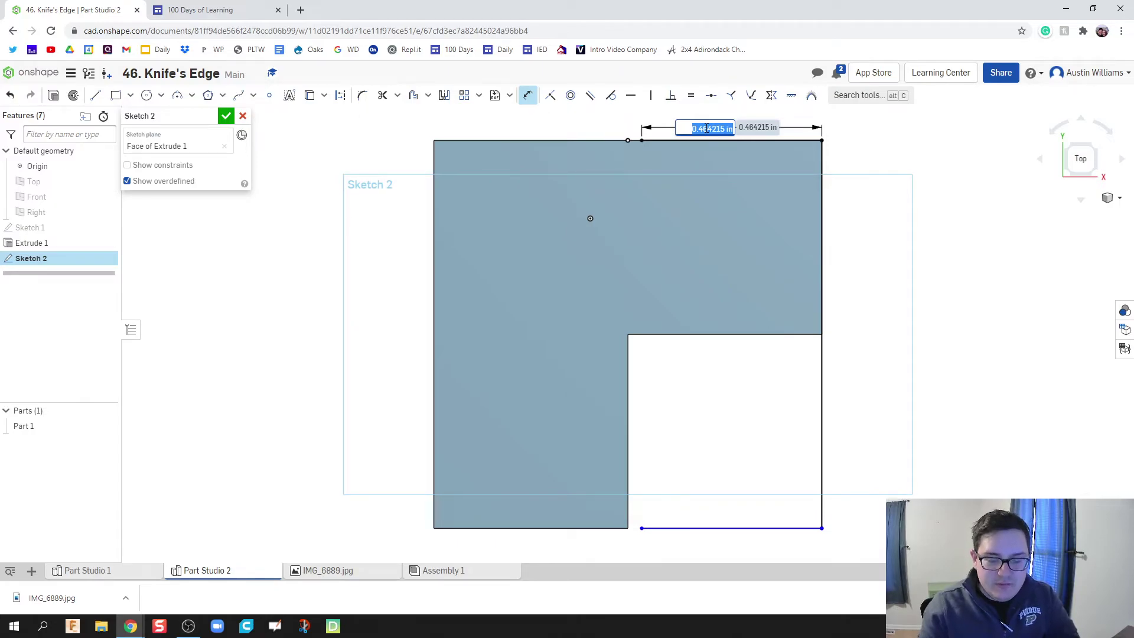
text(0.5)
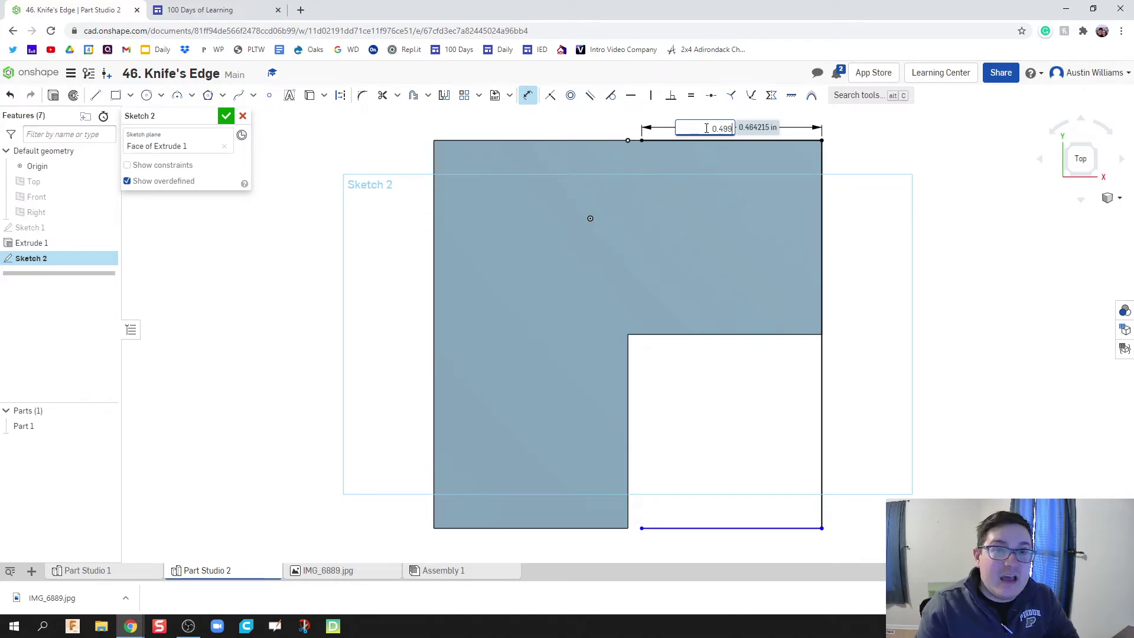
key(Escape)
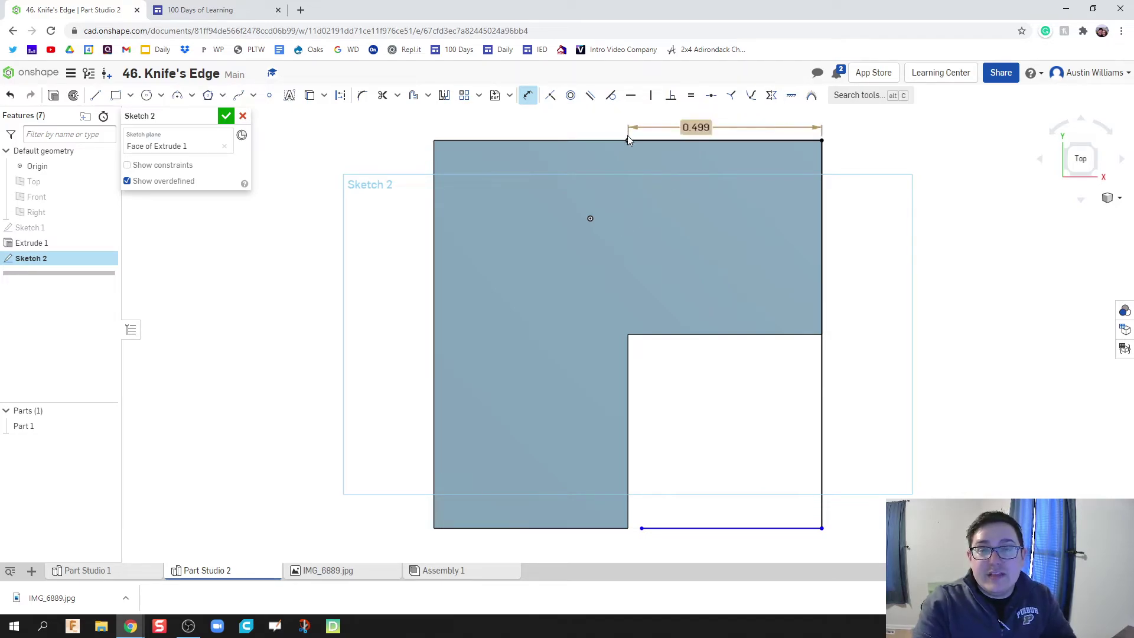
scroll(691, 158, up, 6)
scroll(614, 229, up, 3)
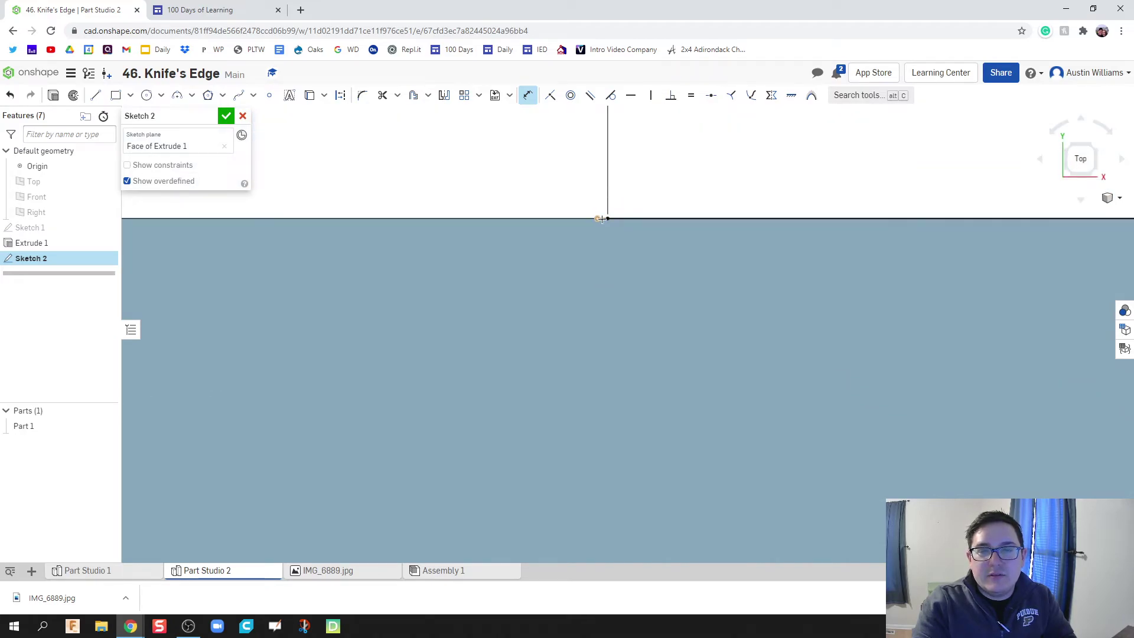
scroll(606, 219, down, 3)
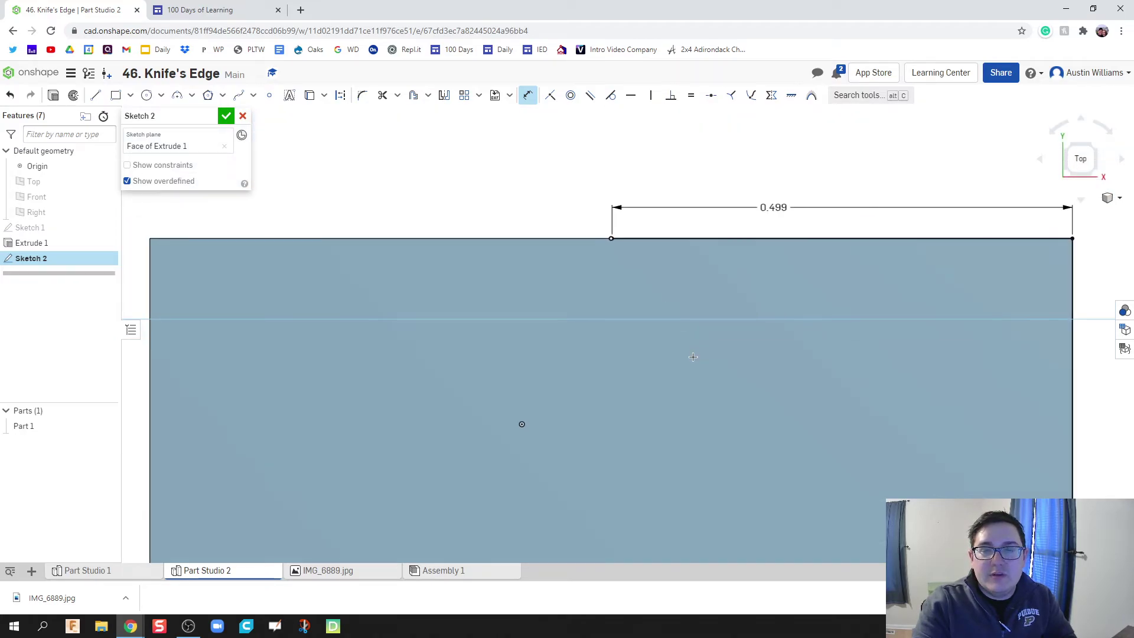
scroll(679, 284, down, 2)
scroll(679, 284, down, 3)
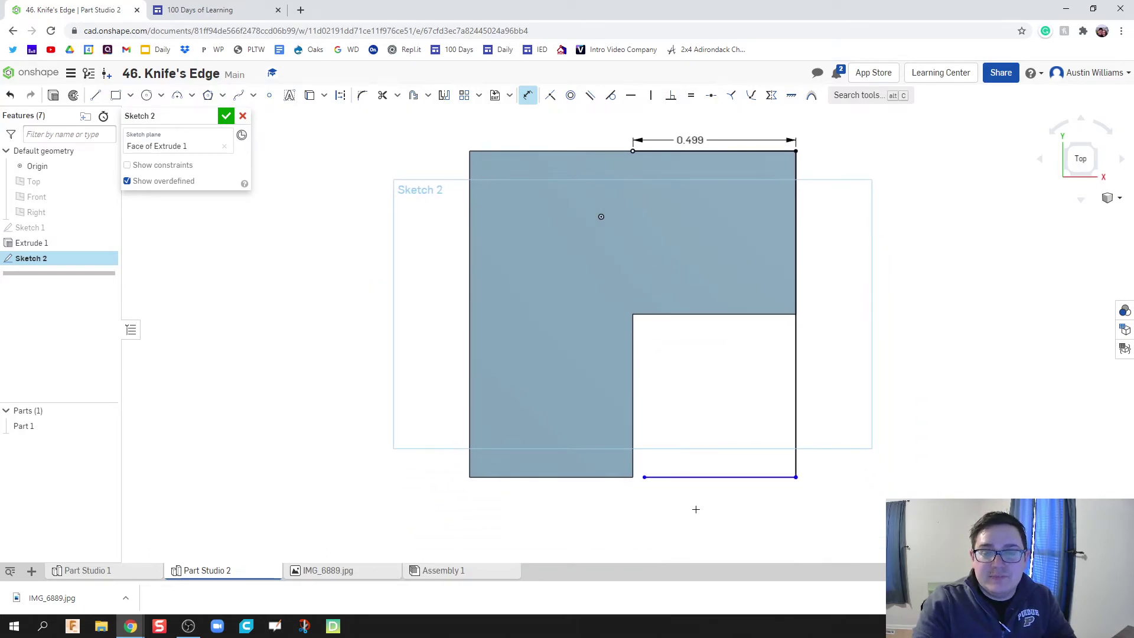
- Dimension the lower horizontal line to 0.499 in
click(709, 476)
click(706, 495)
text(0.4)
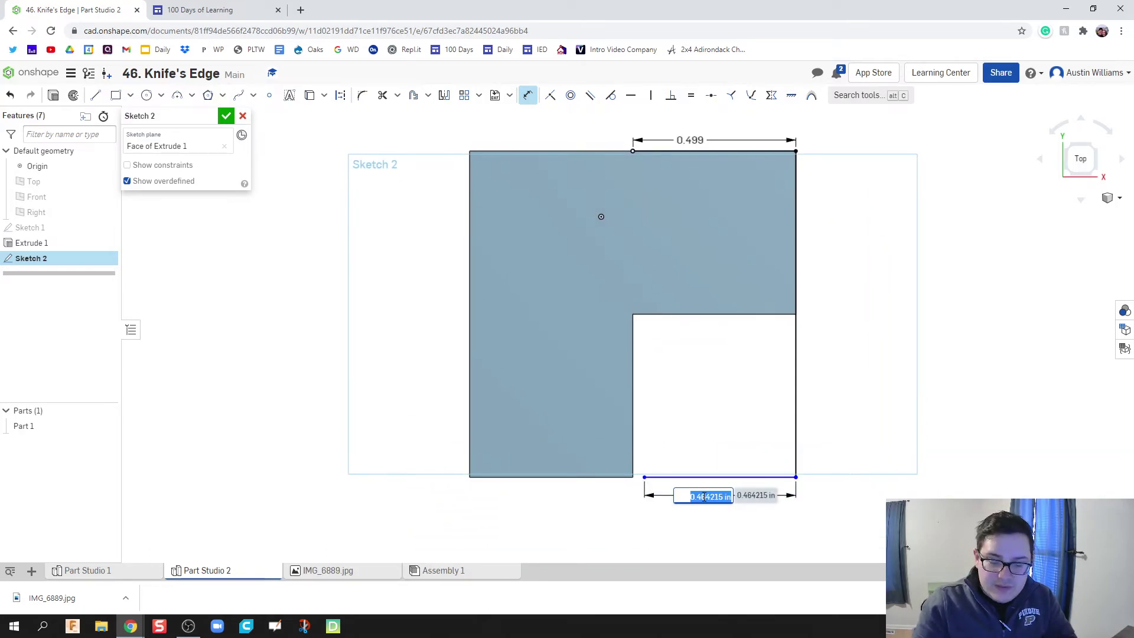
text(99)
key(Return)
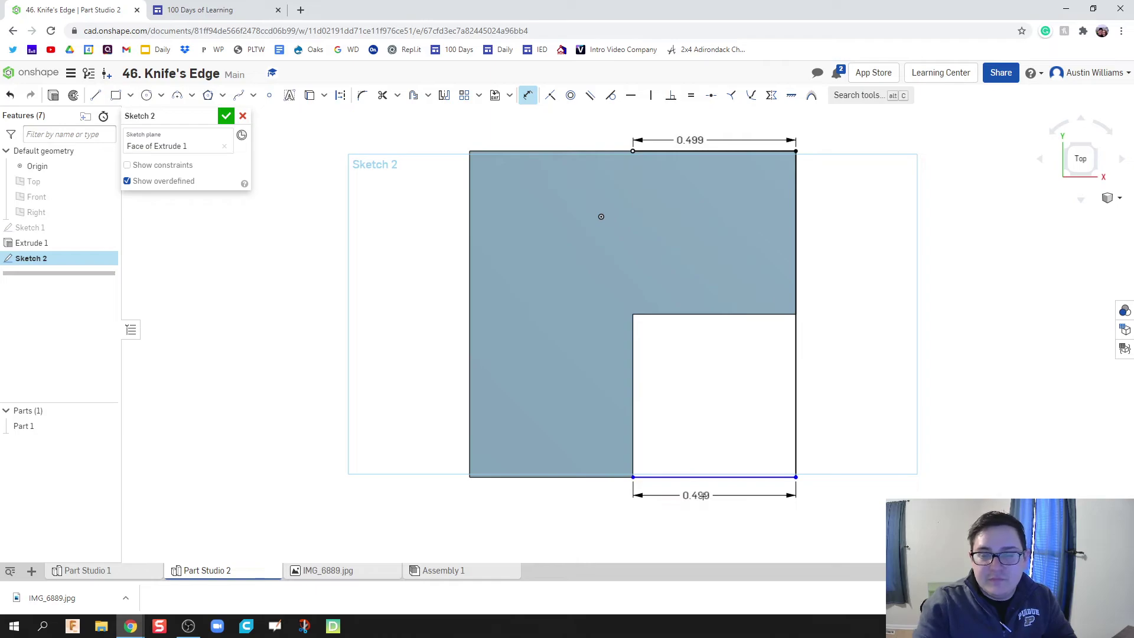
- Close the profile with a line joining the free ends of the two horizontal lines and finish Sketch 2
scroll(644, 485, up, 3)
scroll(607, 484, up, 3)
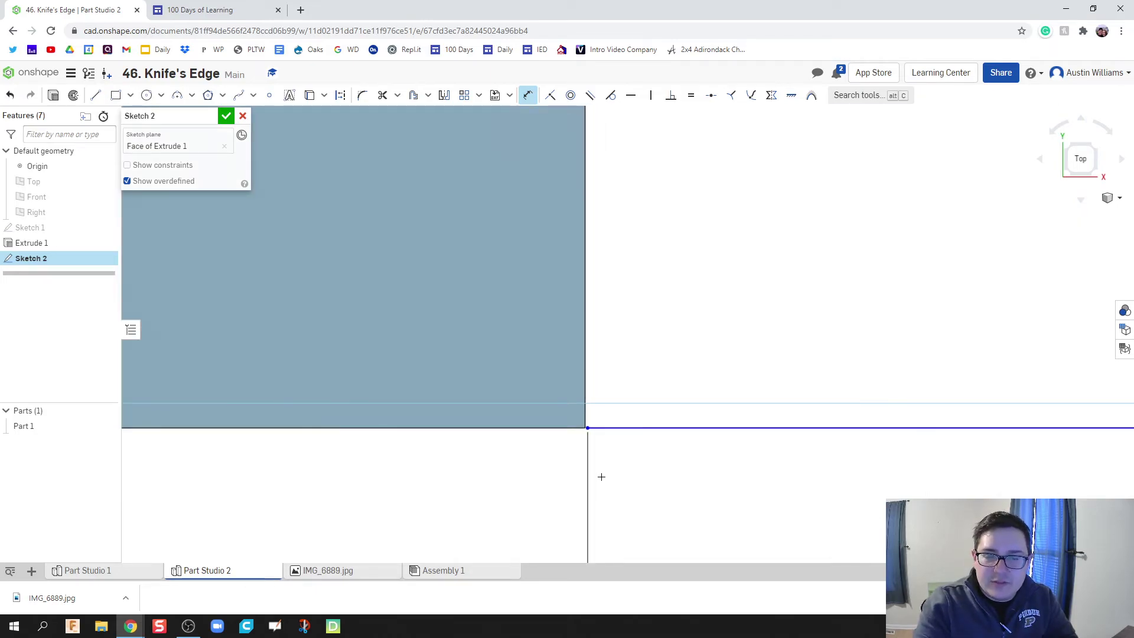
key(l)
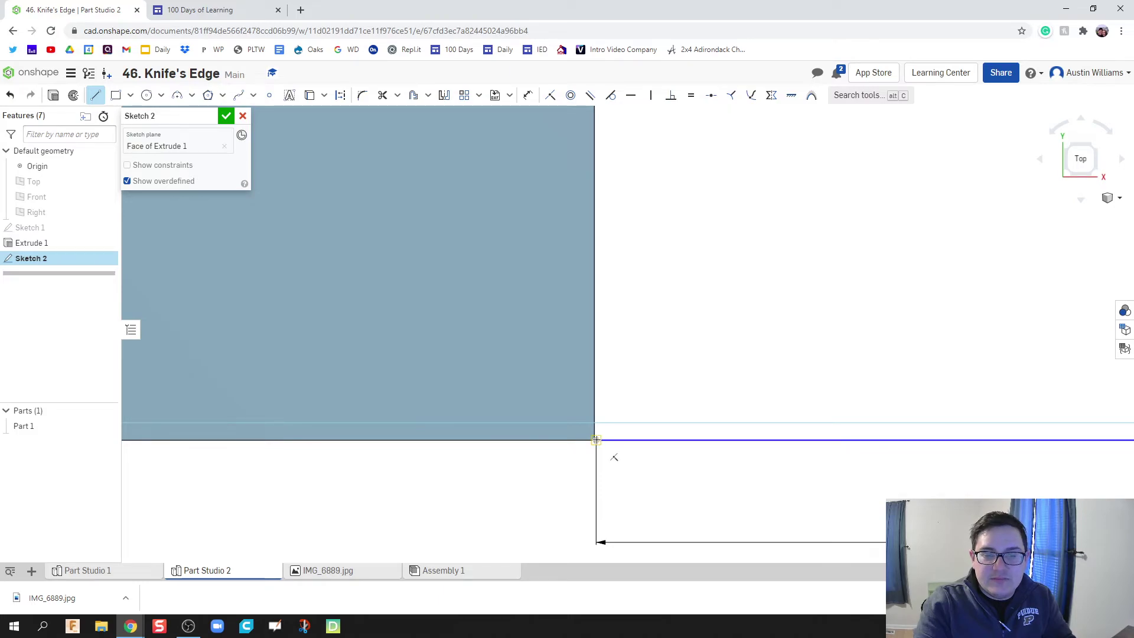
click(596, 440)
scroll(614, 460, down, 5)
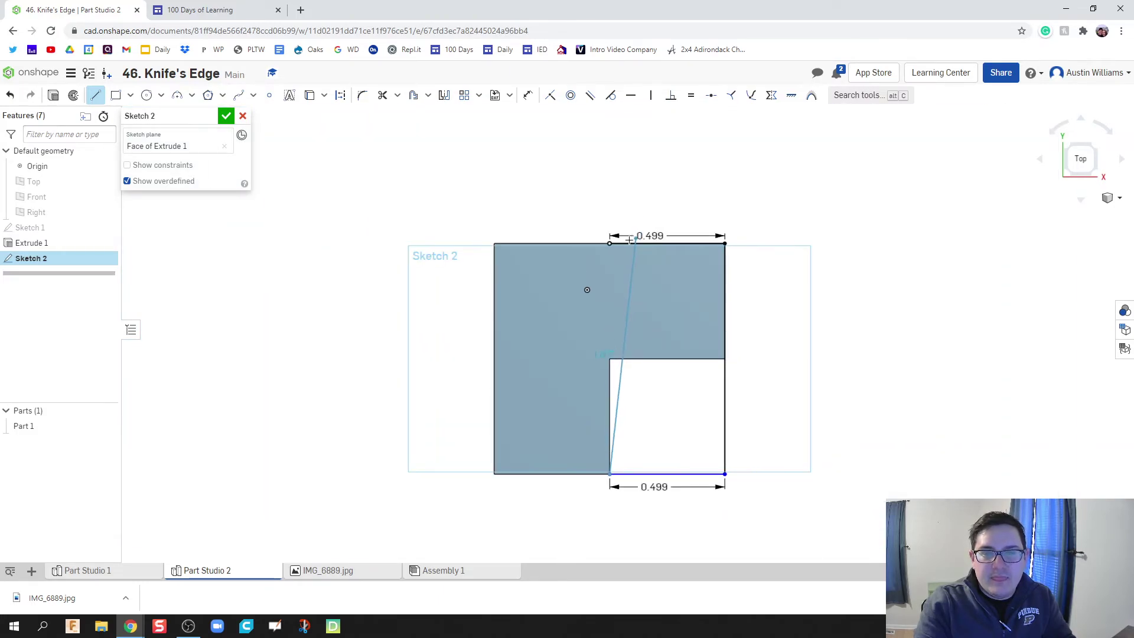
click(610, 243)
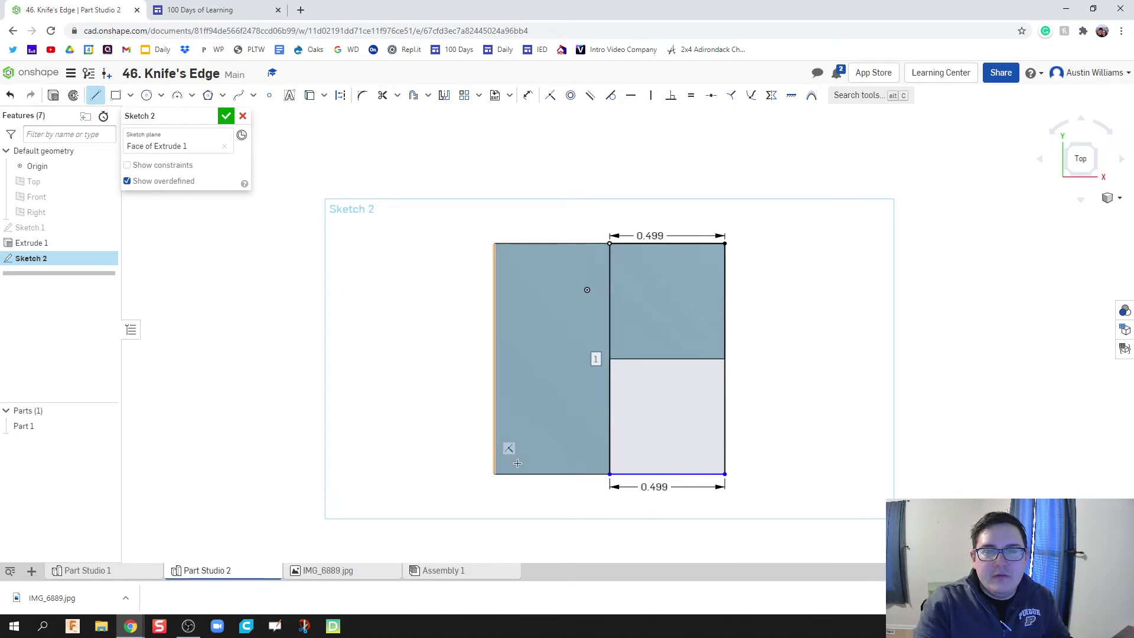
click(226, 116)
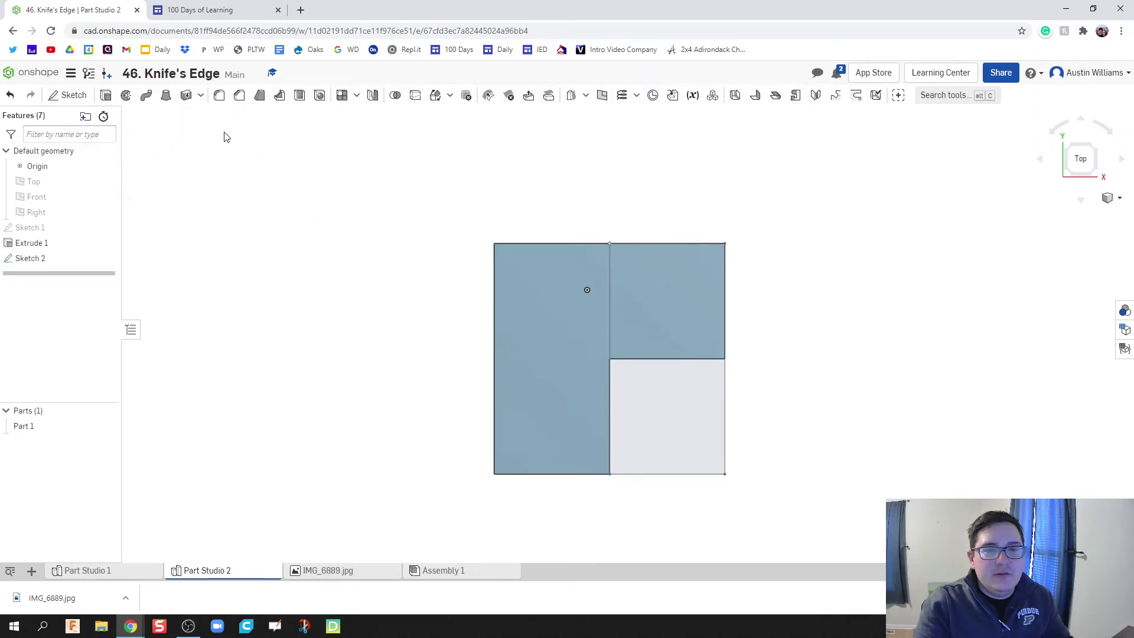
- Extrude both Sketch 2 regions upward 0.5 in, adding them to Part 1, and check the result against IMG_6889.jpg
key(shift+e)
click(594, 328)
right_drag(840, 379, 824, 303)
click(681, 321)
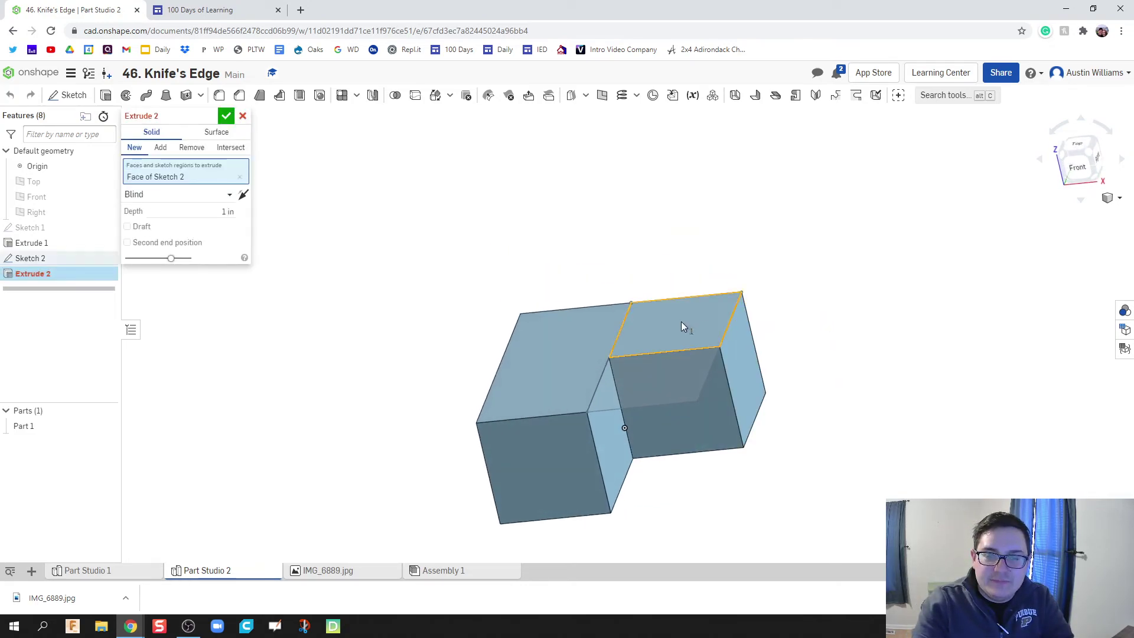
click(647, 394)
click(203, 223)
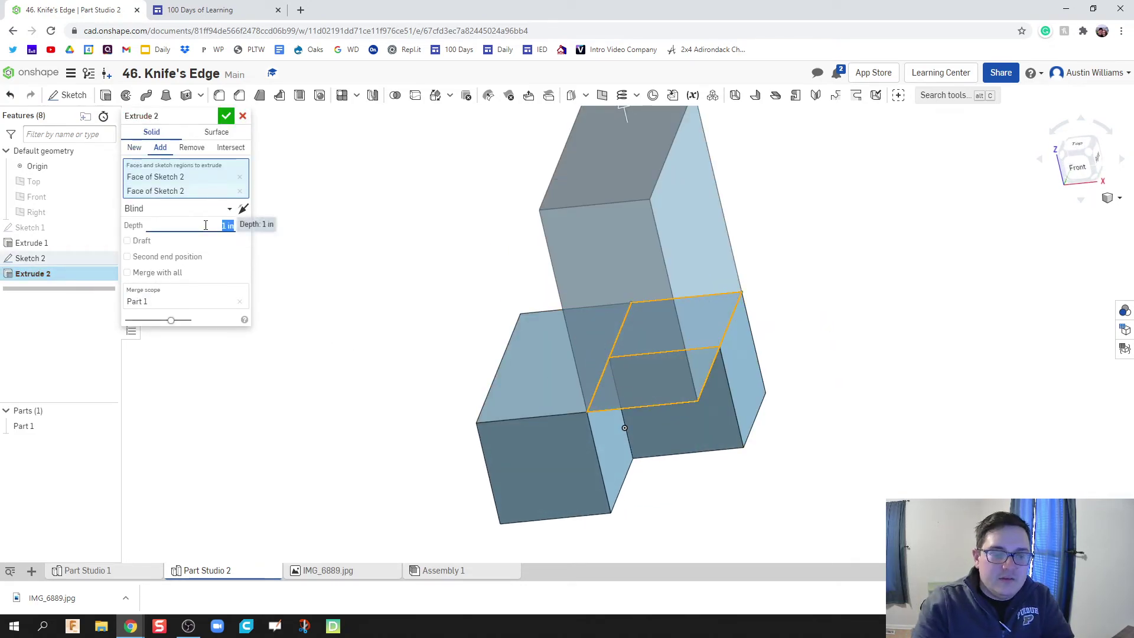
text(0.5)
key(Return)
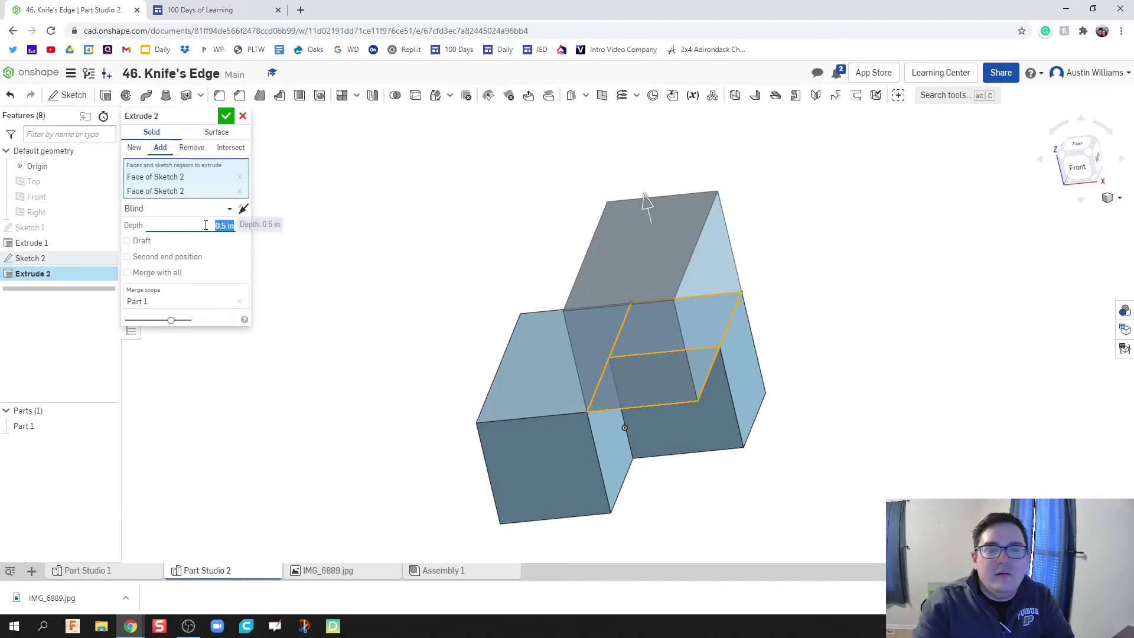
click(225, 118)
mouse_move(407, 314)
right_down()
mouse_move(479, 295)
mouse_move(390, 278)
mouse_move(361, 302)
mouse_move(407, 331)
right_up()
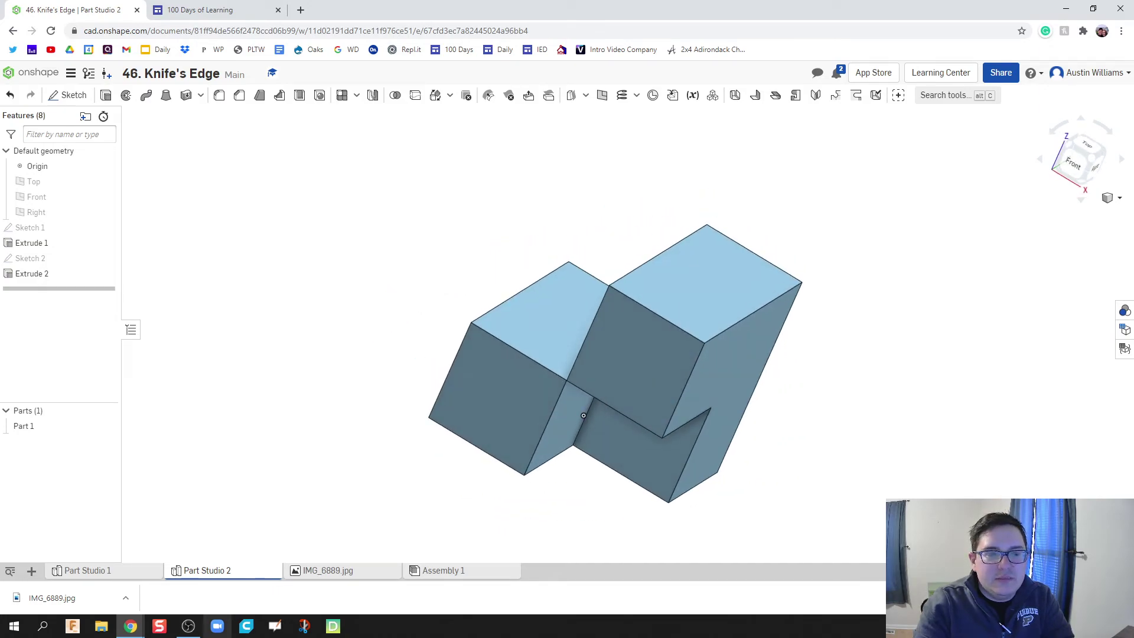
click(311, 571)
click(236, 578)
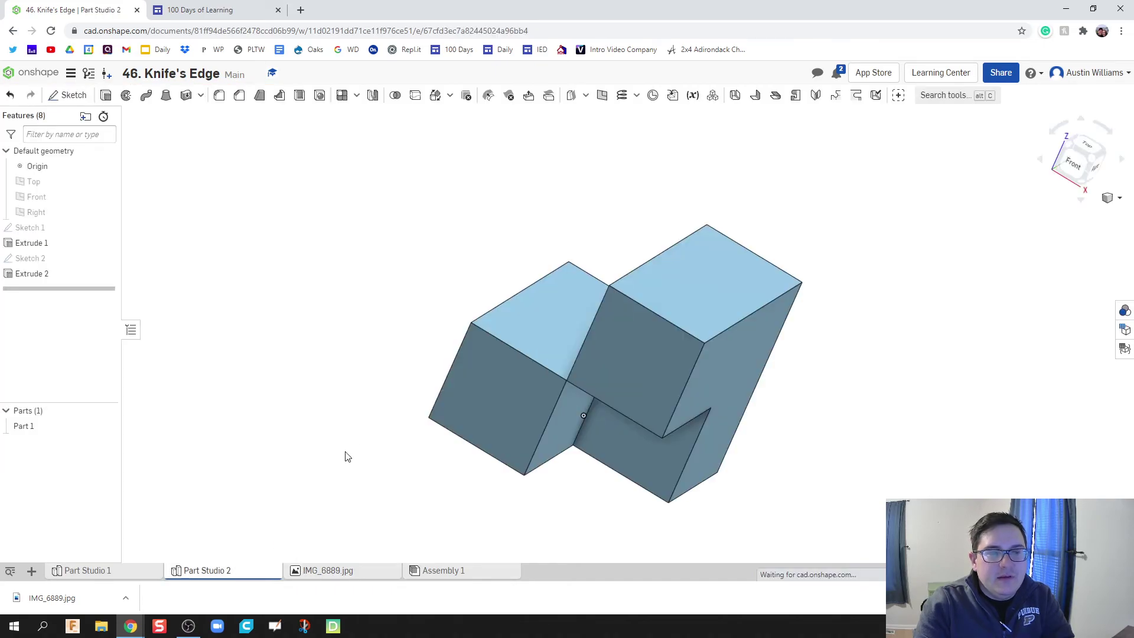
- Change Part 1's appearance to the purple palette colour 981FAC and inspect the piece from several sides
right_drag(387, 352, 284, 331)
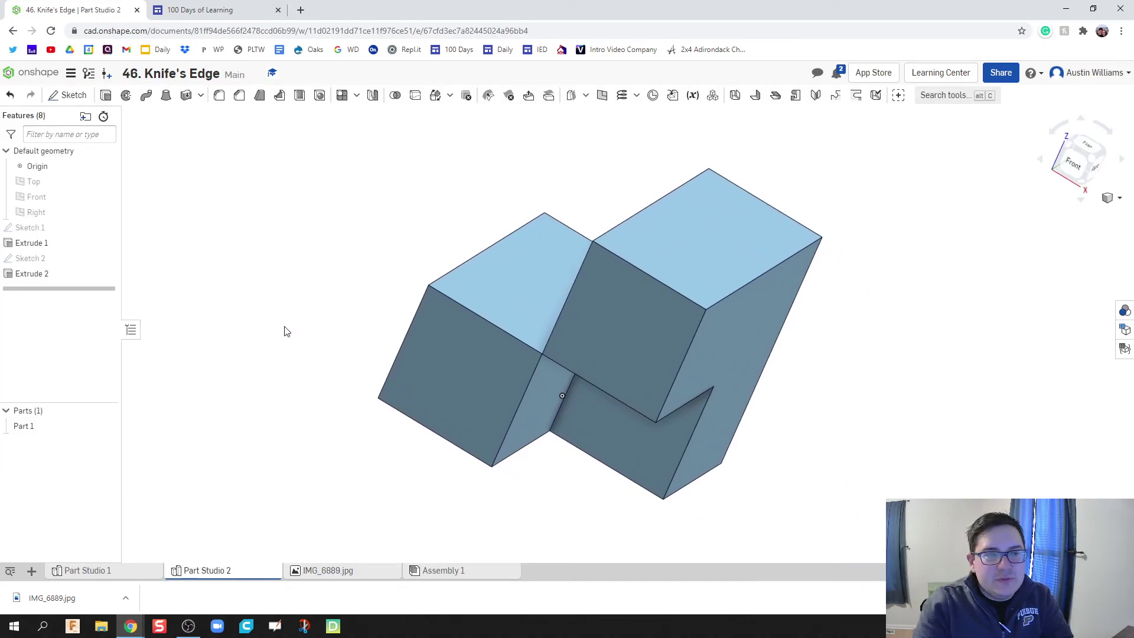
click(47, 428)
right_click(59, 427)
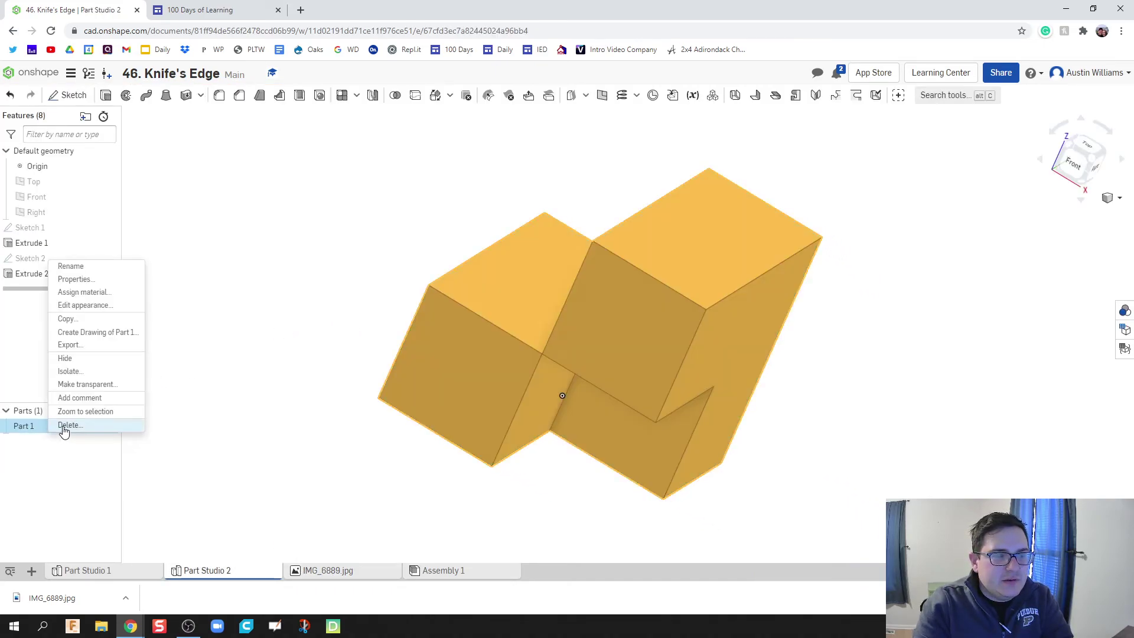
click(114, 305)
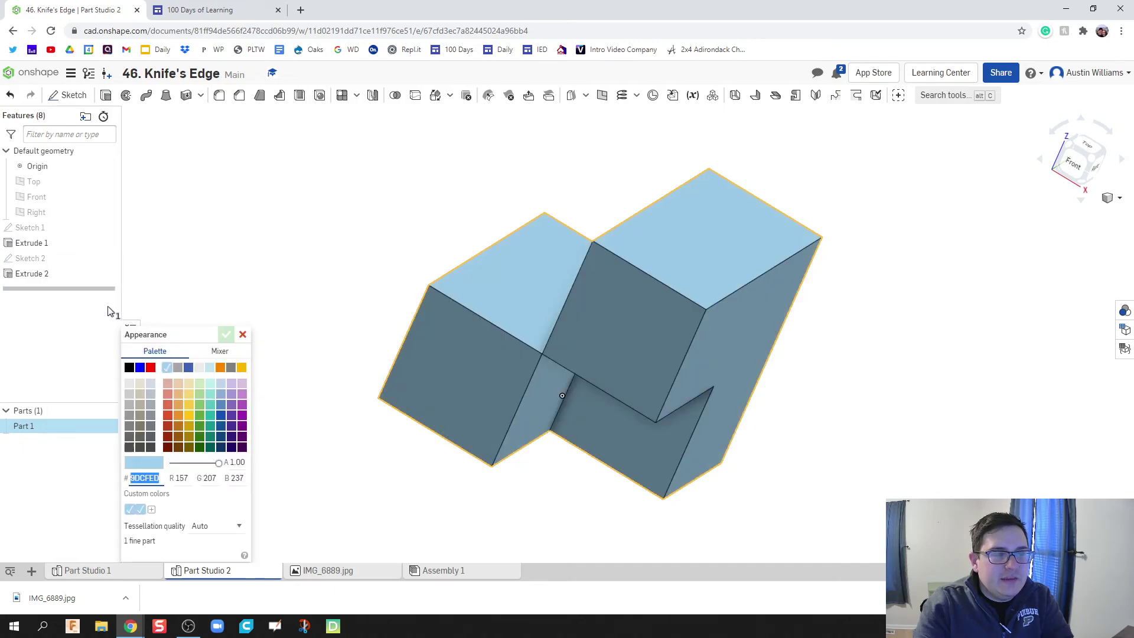
click(242, 416)
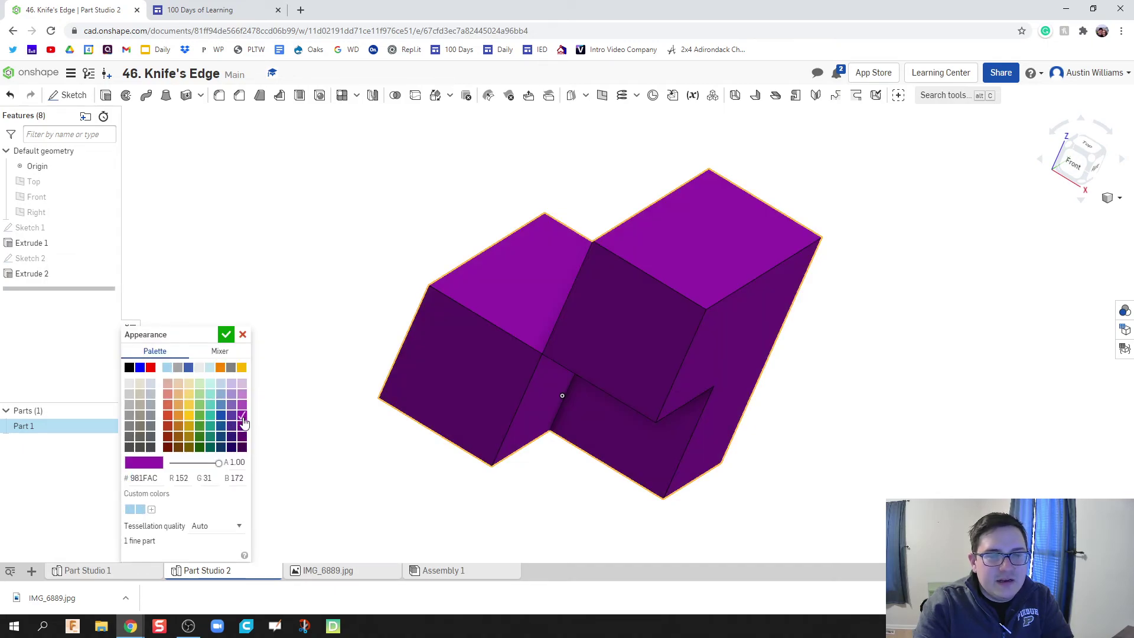
click(225, 335)
right_drag(362, 273, 417, 299)
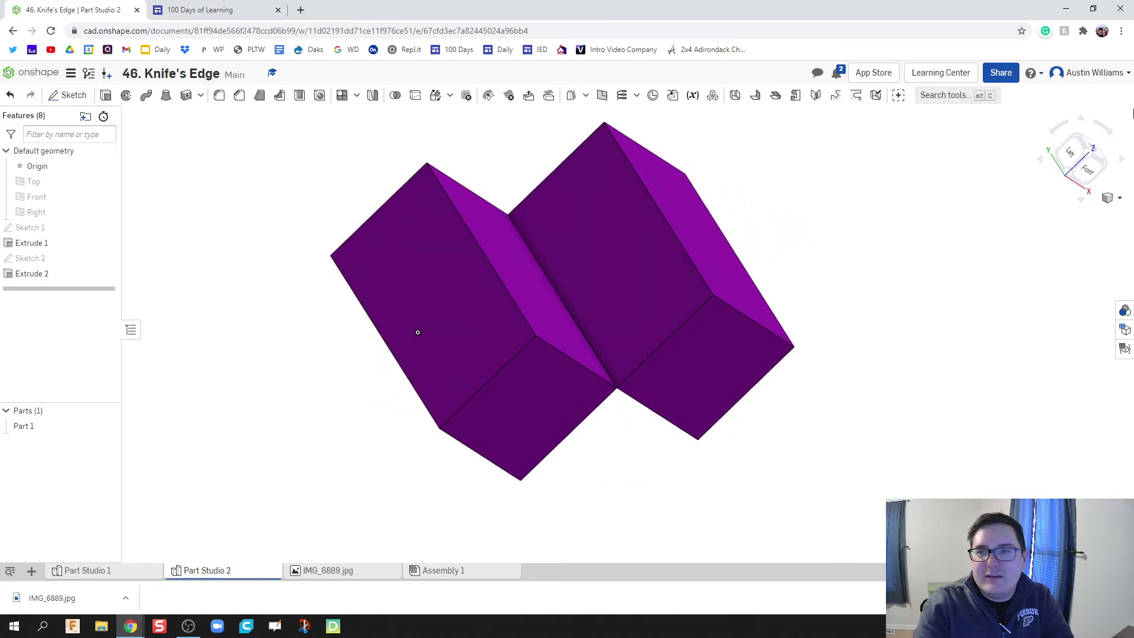
right_drag(1039, 265, 863, 434)
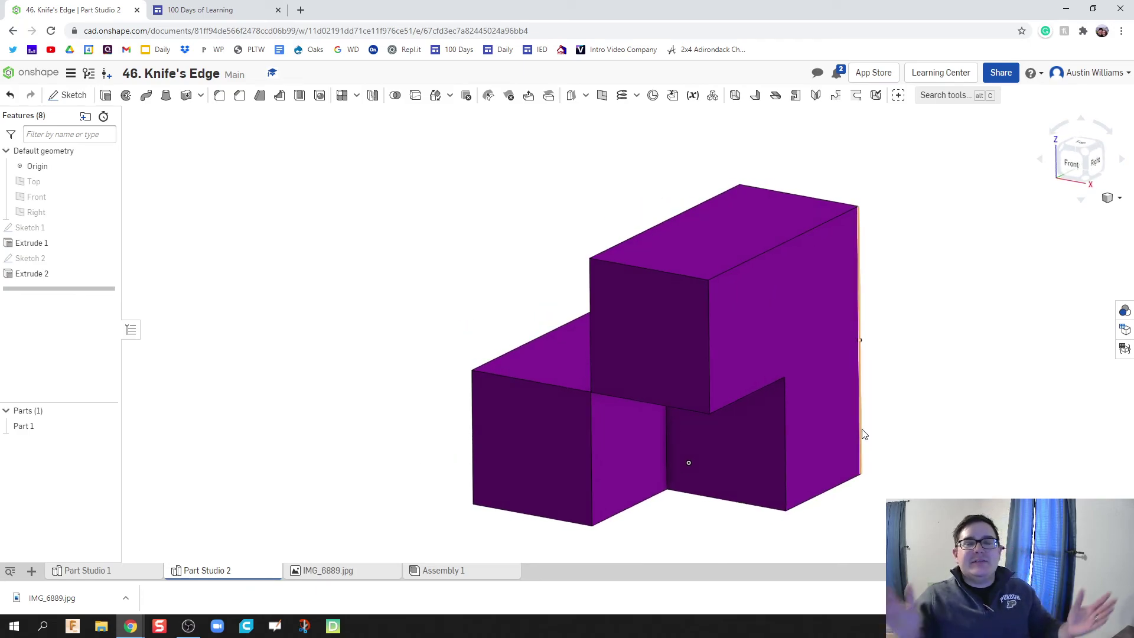